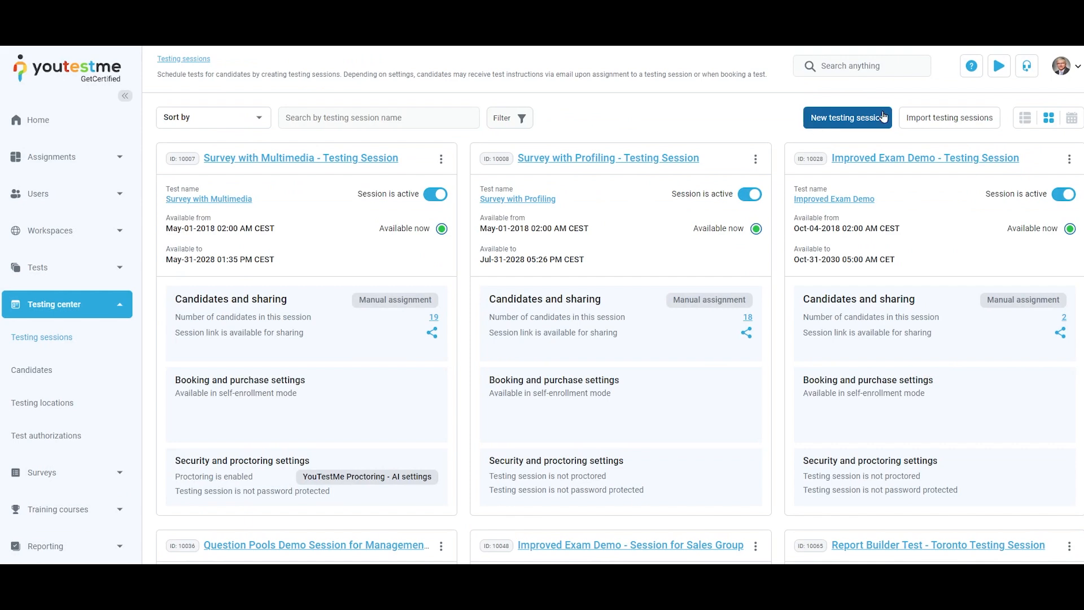
- Start a new testing session, keep it active, and name it "Toronto Testing Session"
click(879, 116)
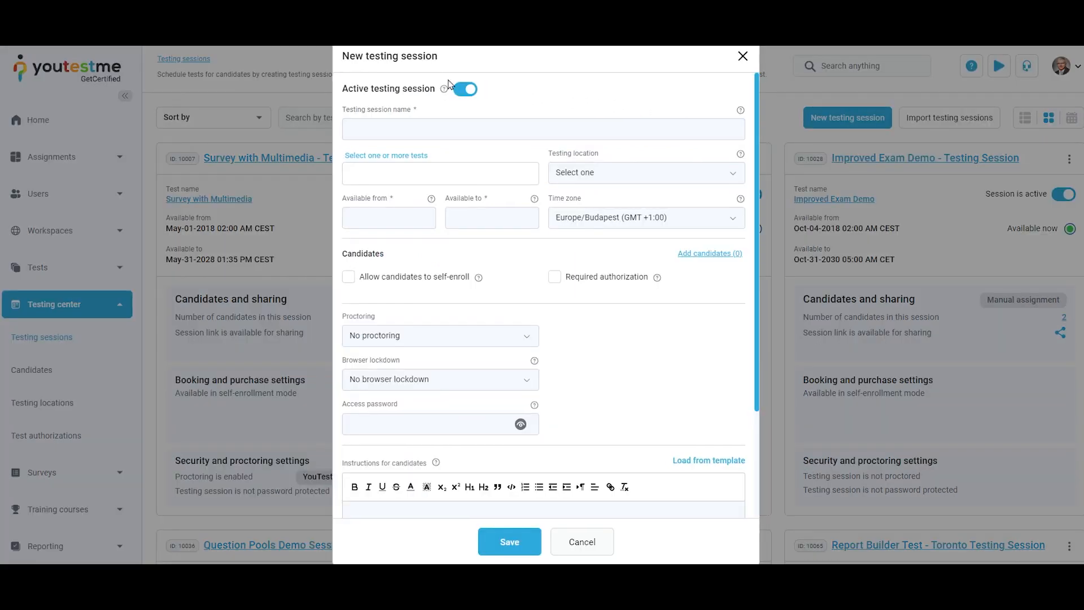
click(464, 90)
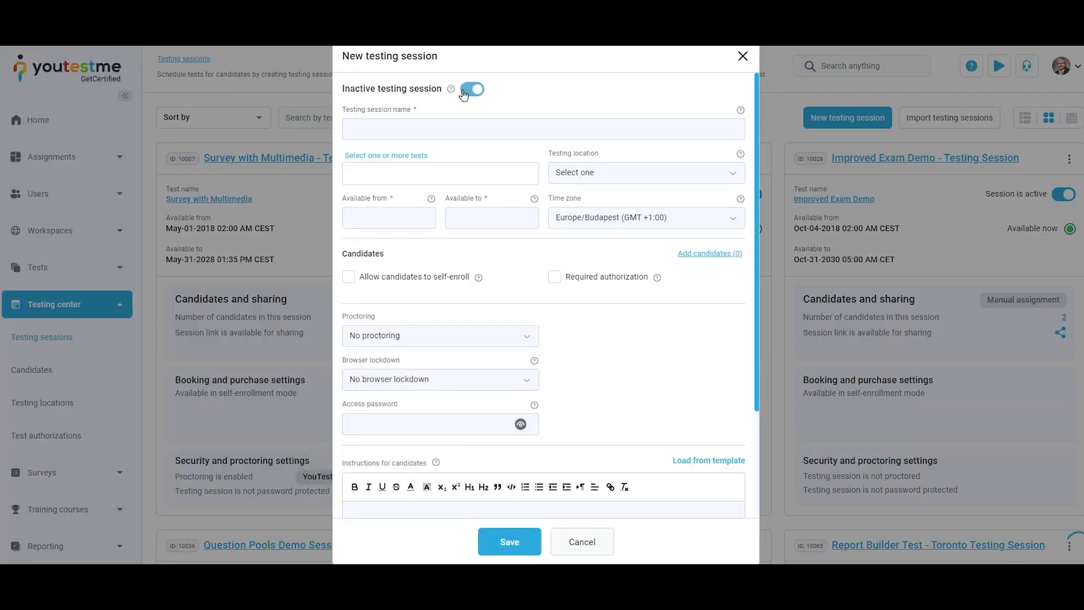
click(464, 90)
click(464, 91)
click(472, 91)
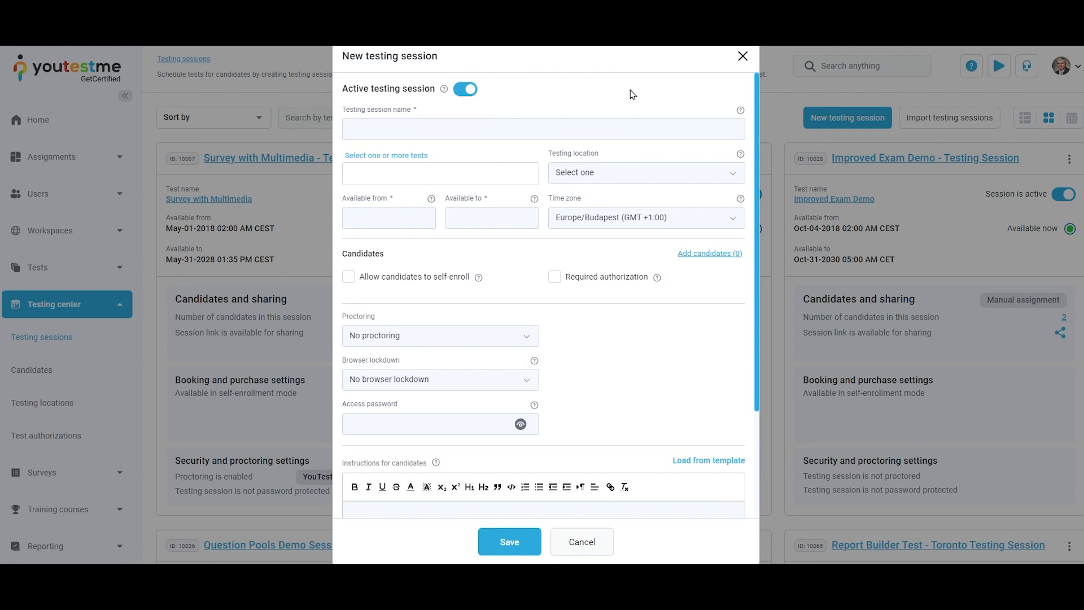
click(669, 127)
text(Toronto Testing Session)
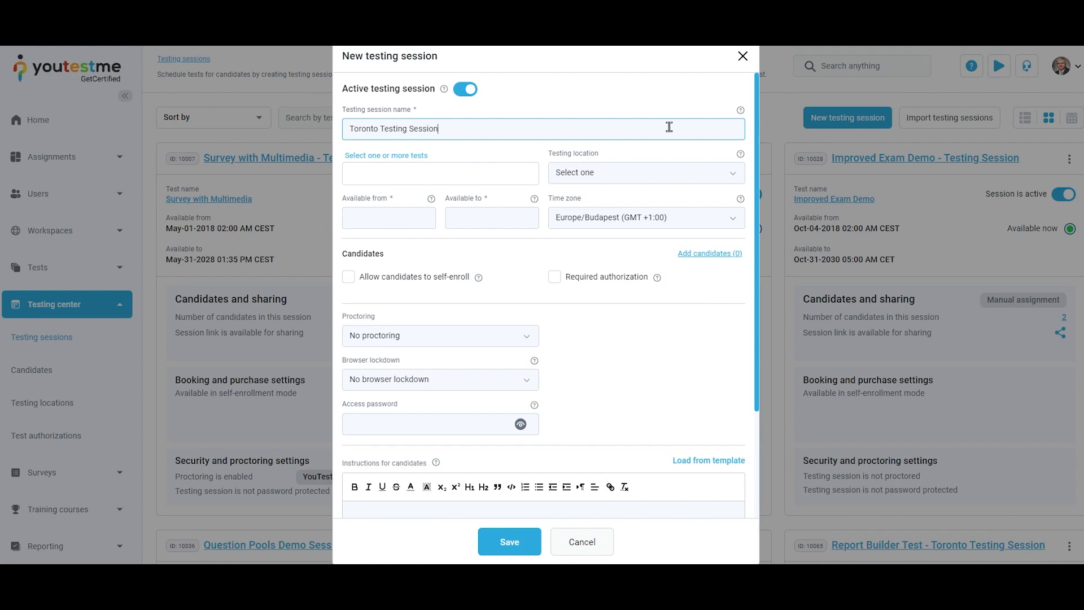
- Assign the Market Mastery Inquiry test to the session and set its testing location to Toronto
click(430, 165)
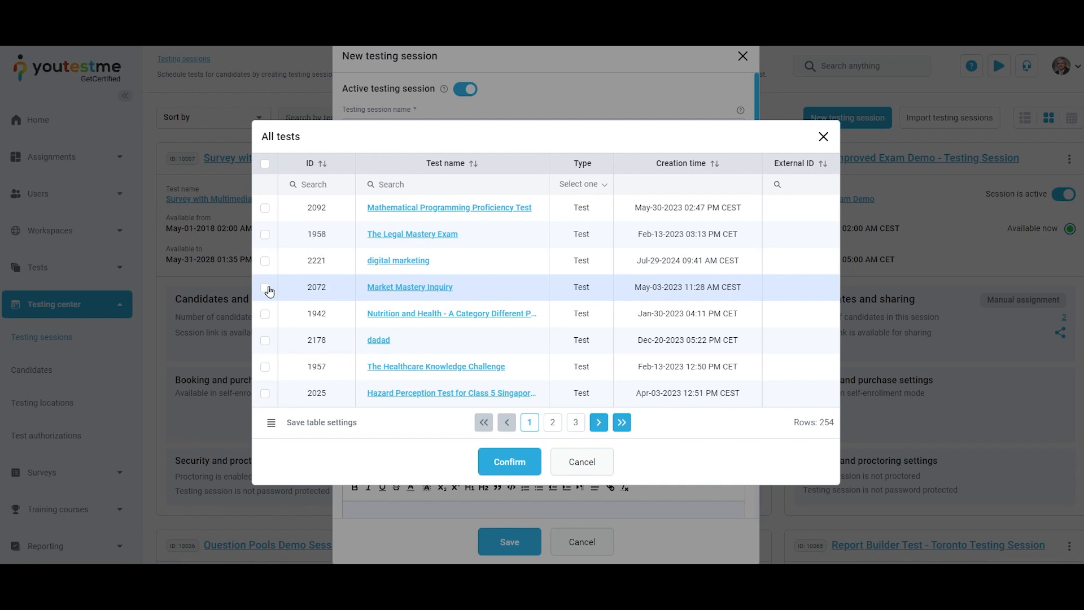
click(507, 463)
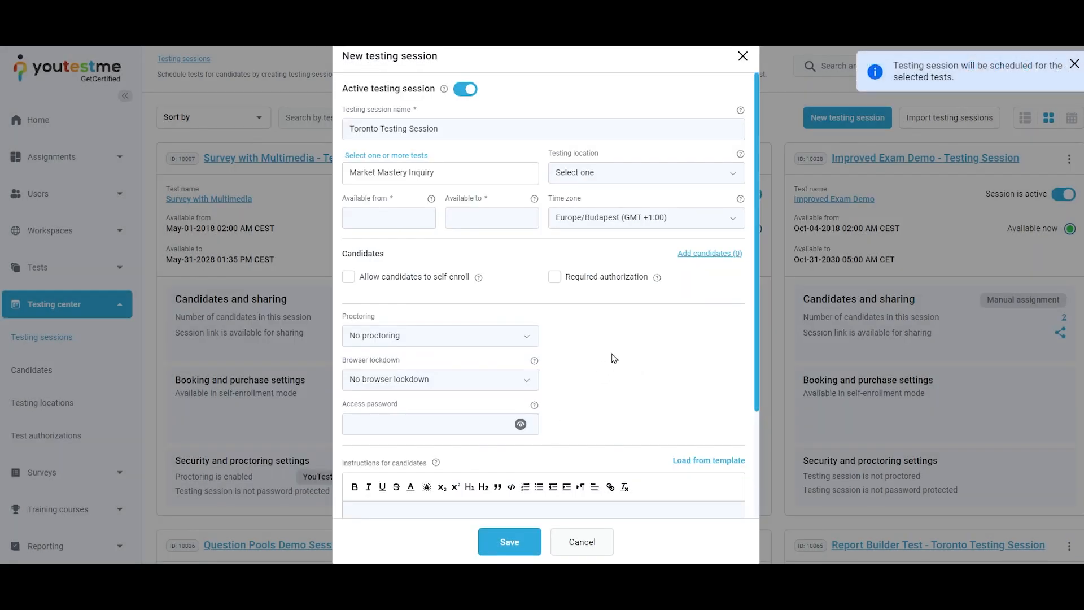
click(704, 176)
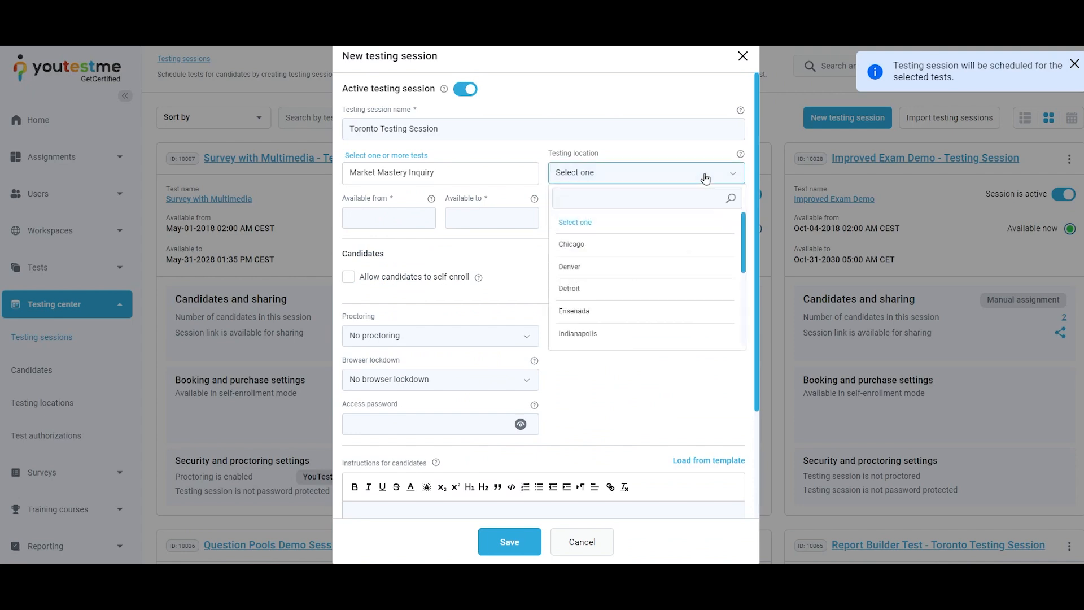
text(tor)
click(638, 222)
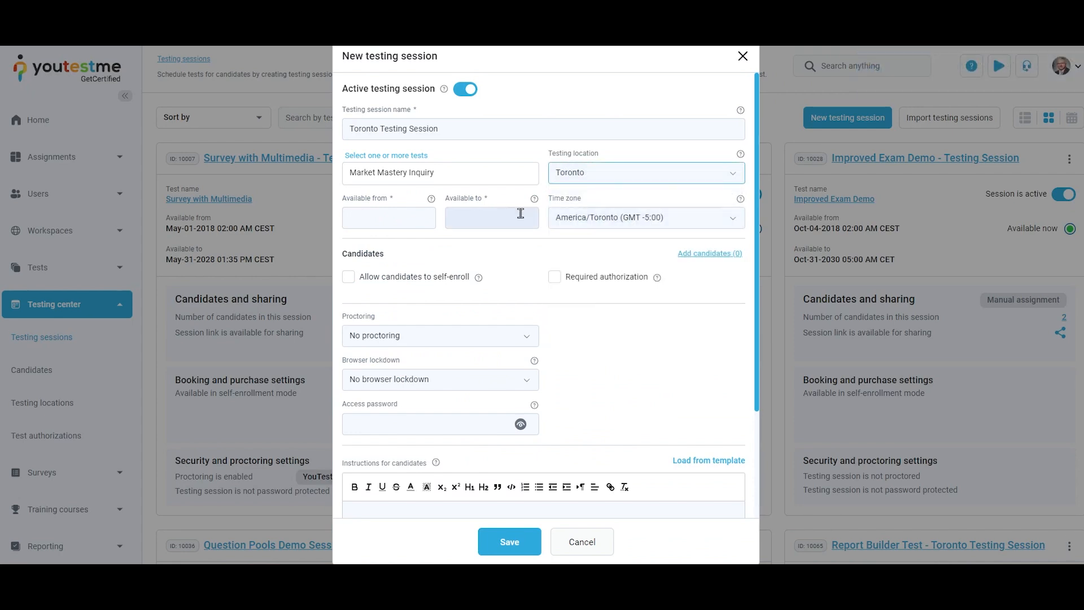
- Make the session available from Aug-23-2024 13:53 to Aug-31-2024 13:53 in the America/Toronto (GMT -5:00) time zone
click(402, 224)
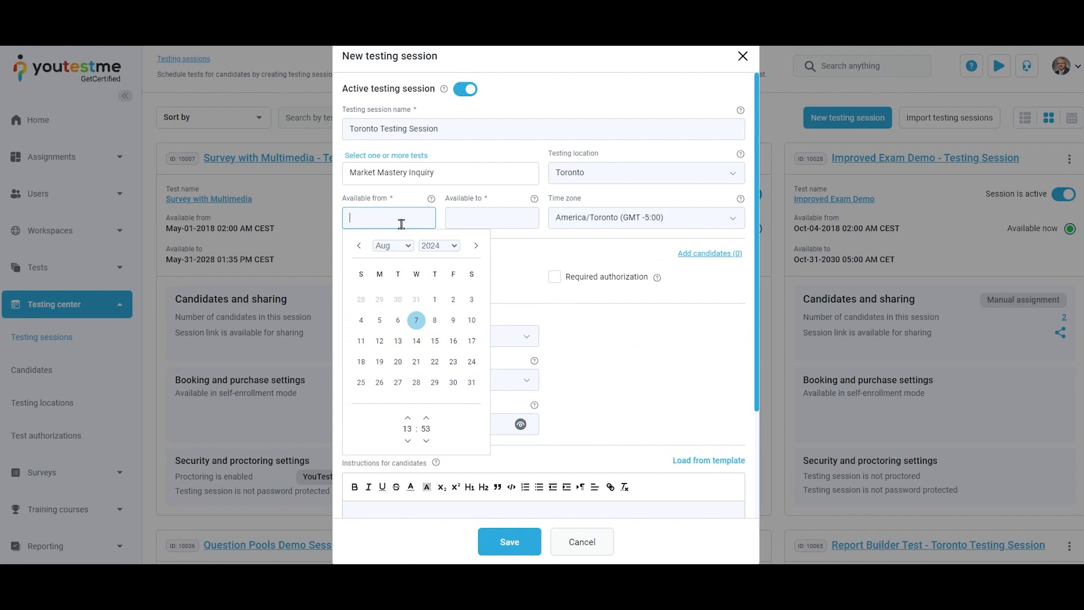
click(453, 362)
click(500, 215)
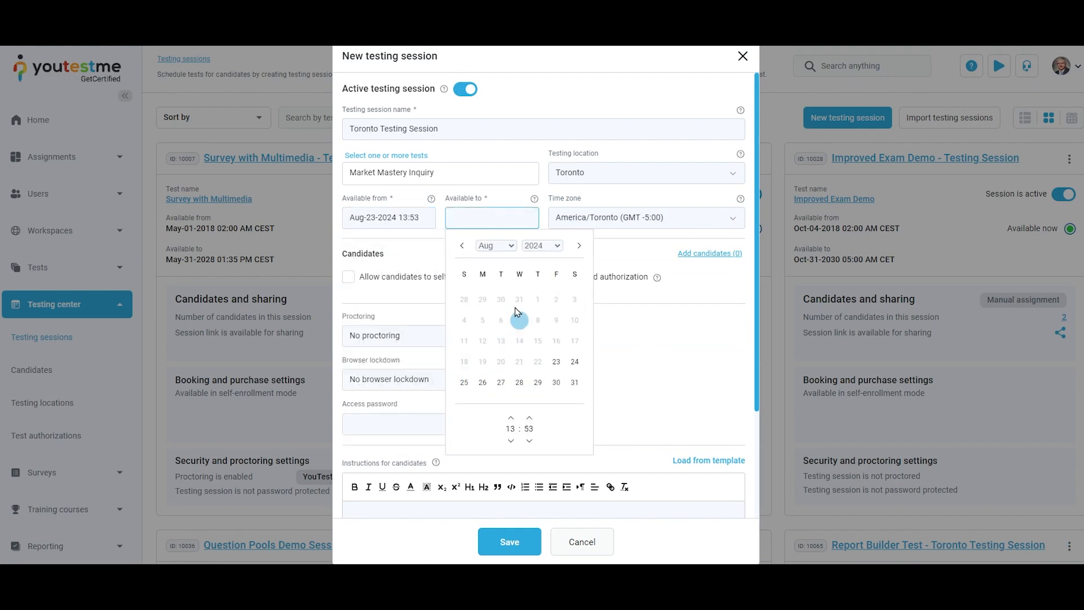
click(570, 388)
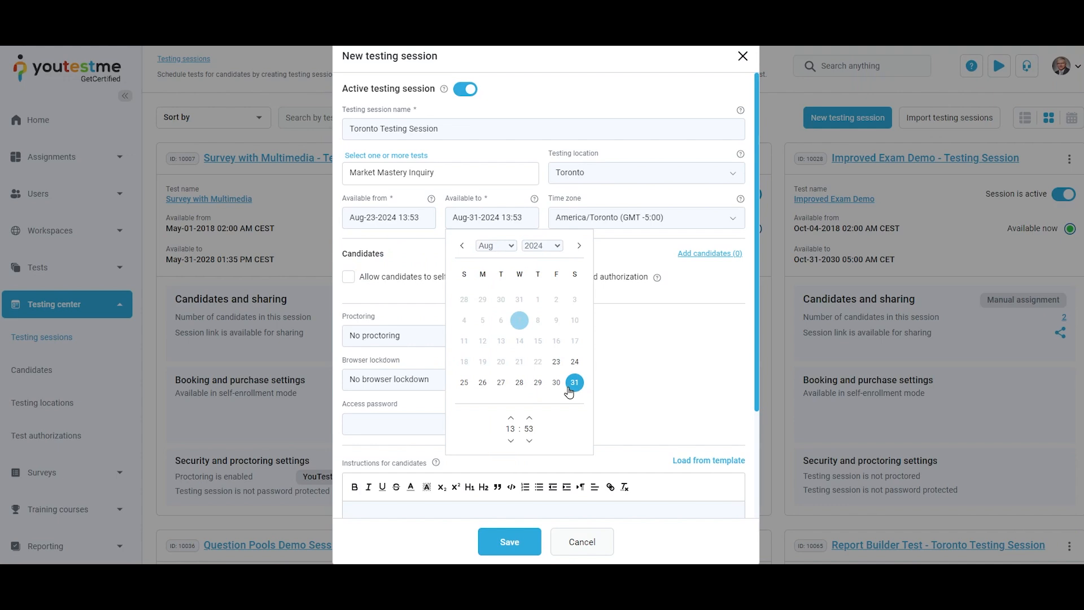
click(638, 320)
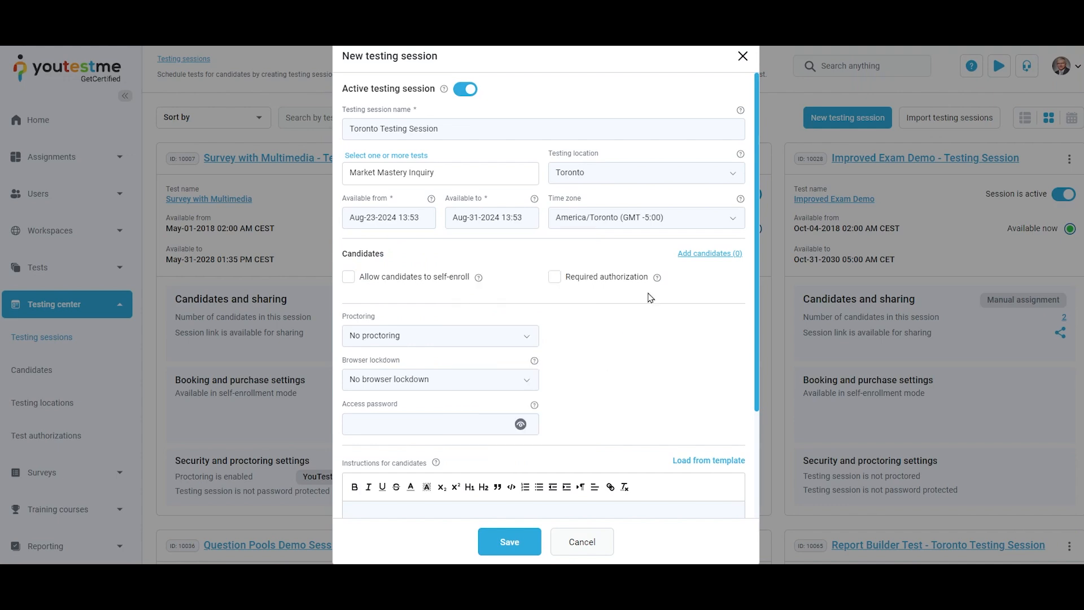
click(700, 231)
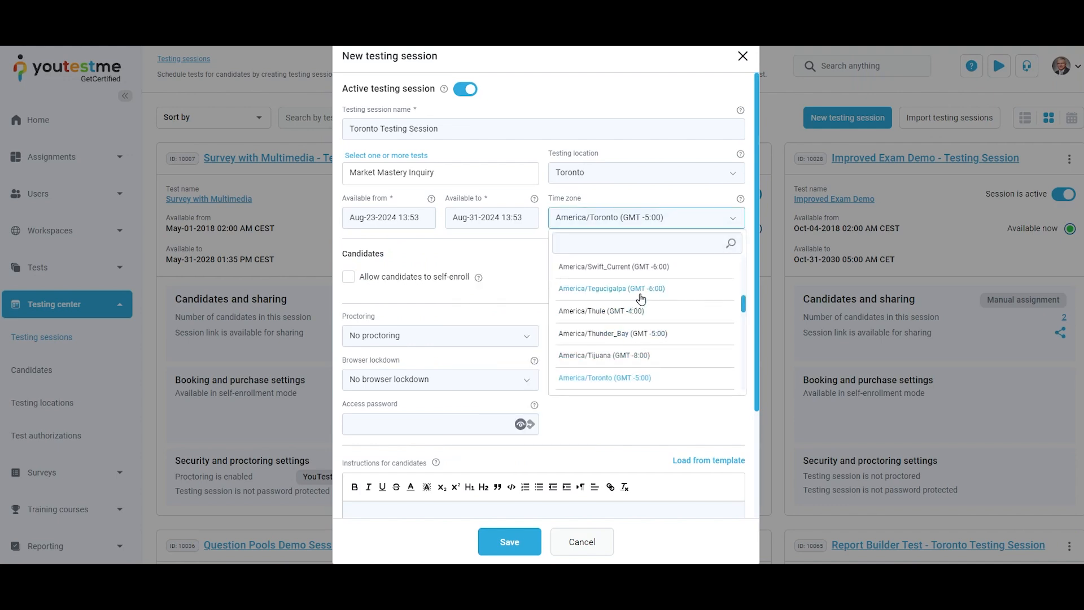
click(631, 377)
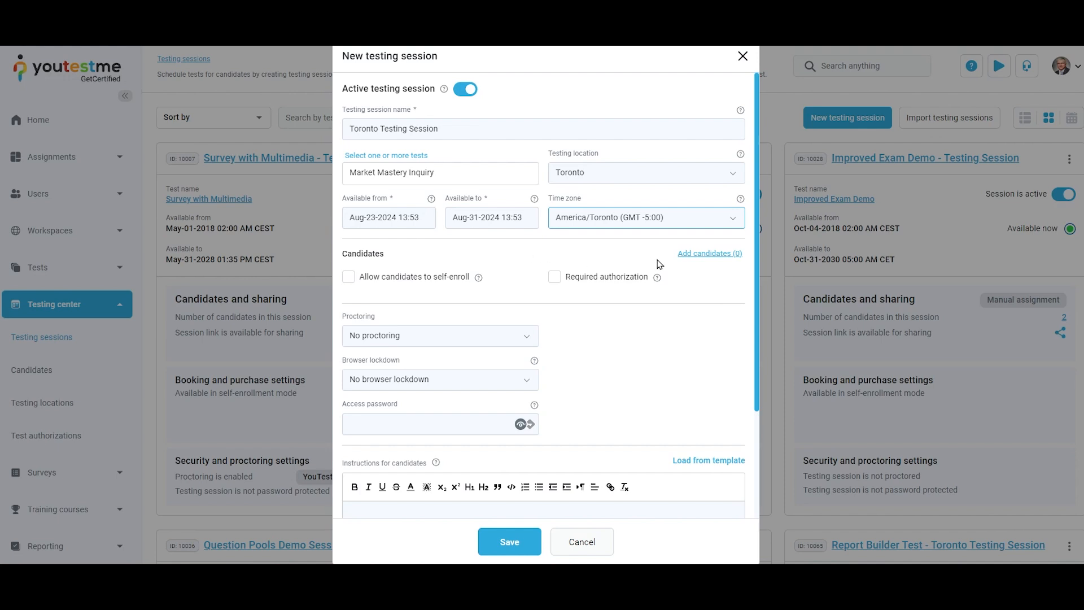
- Add three candidates to the session from the user list, including the users in the third and sixth rows
click(697, 255)
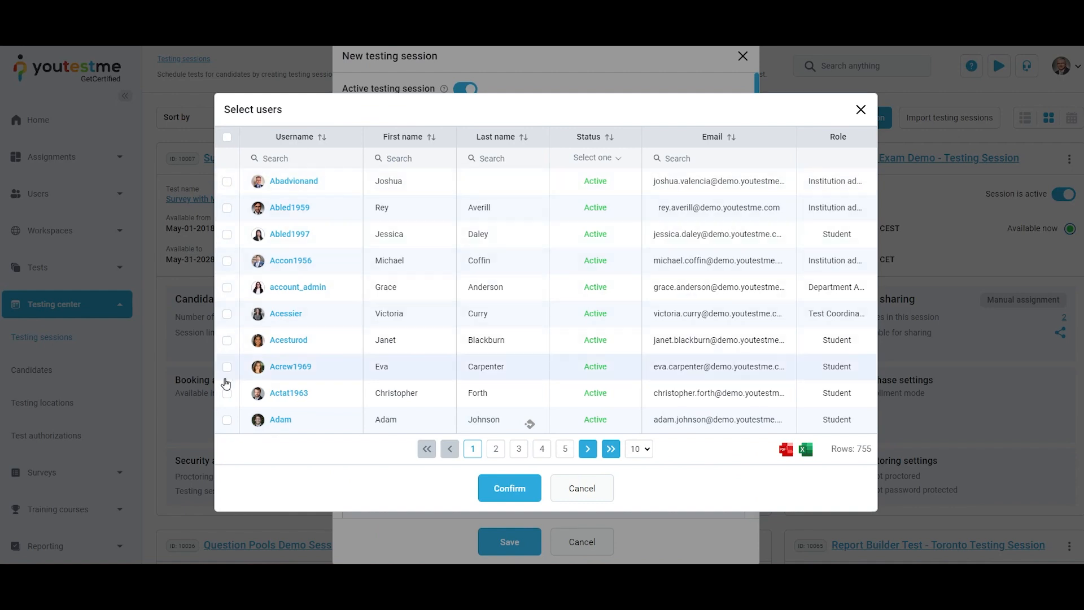
click(227, 313)
click(227, 234)
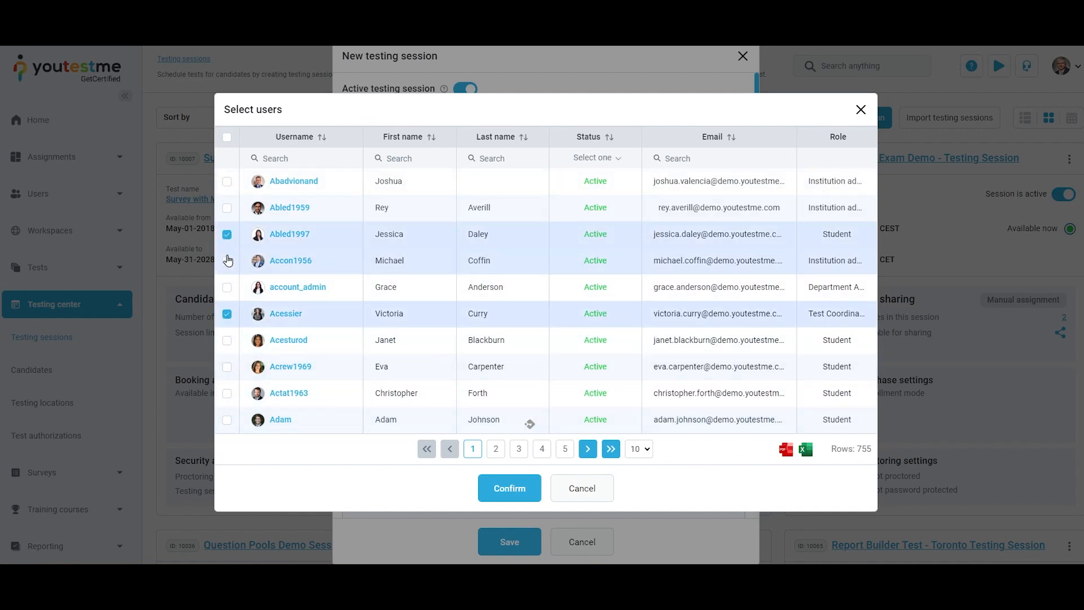
click(517, 494)
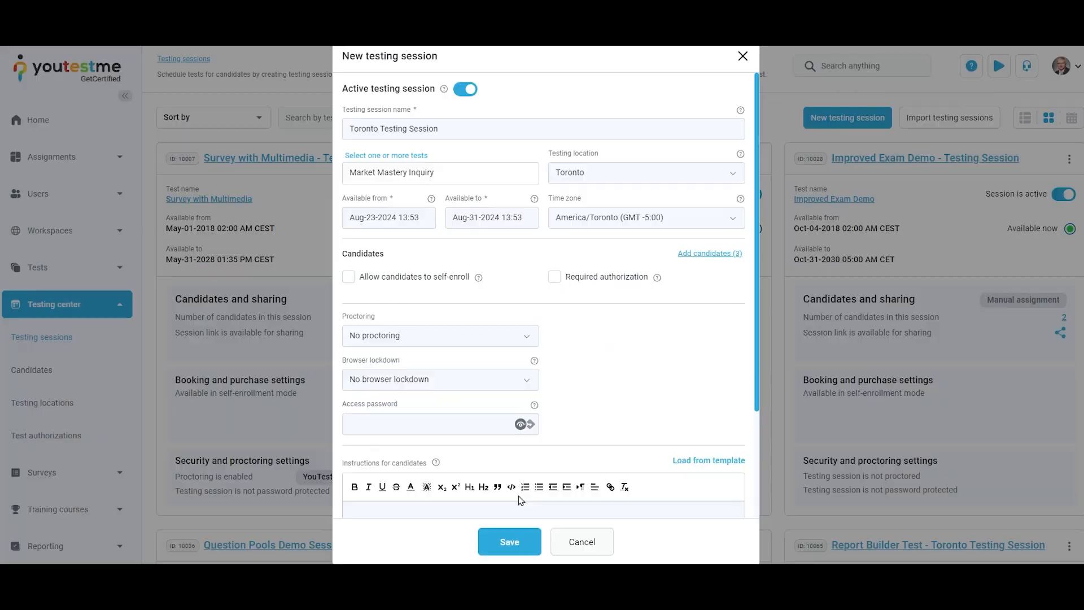
- Allow candidates to self-enroll, keeping enrollment open to any user from the application
click(349, 277)
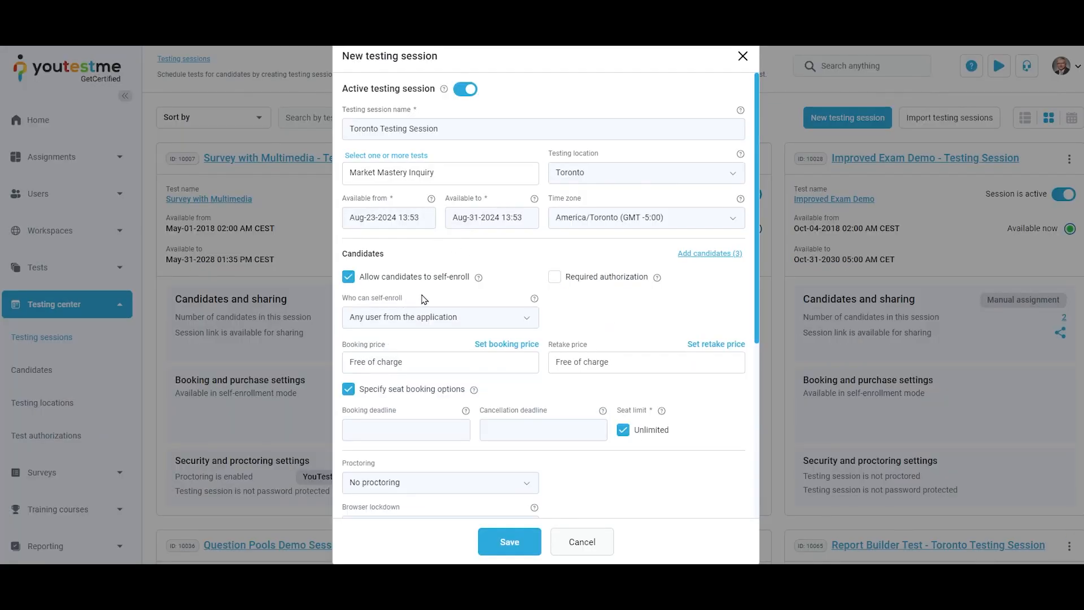
click(522, 316)
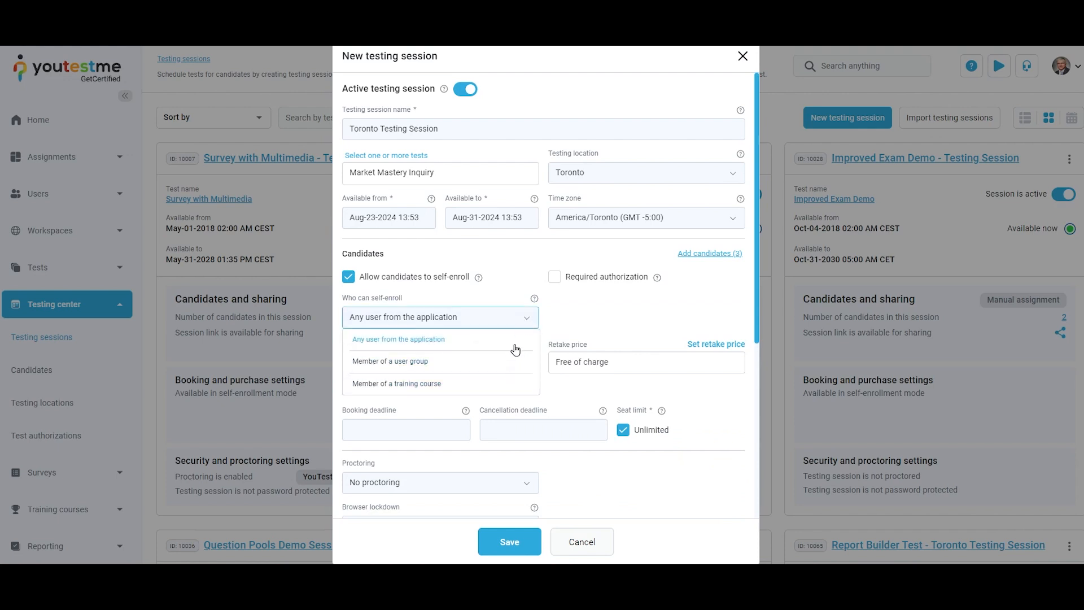
click(520, 317)
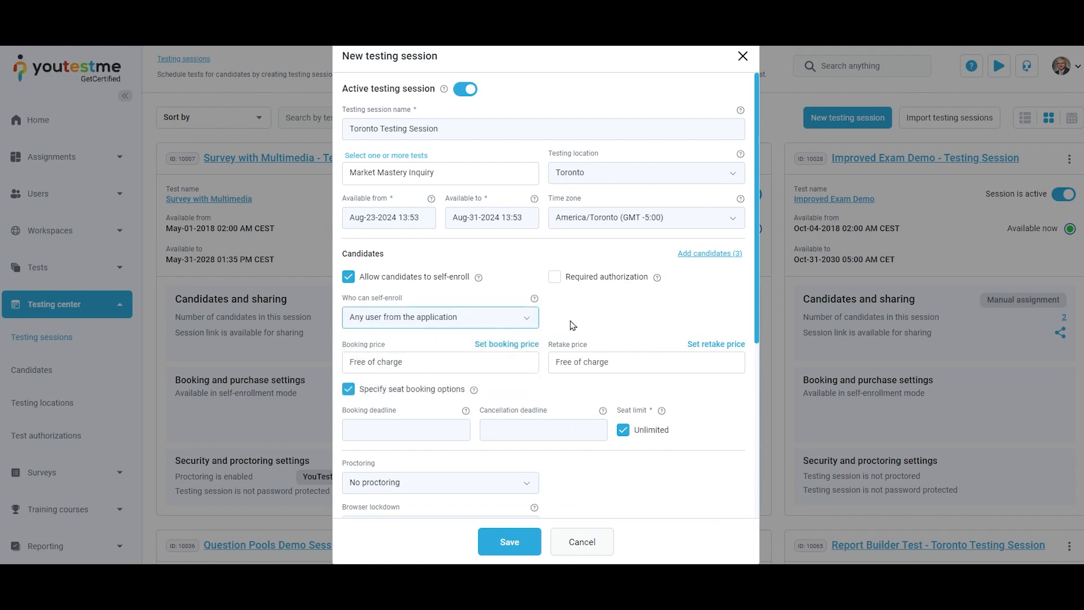
- Set the session's booking price to 50 EUR
click(539, 345)
click(615, 272)
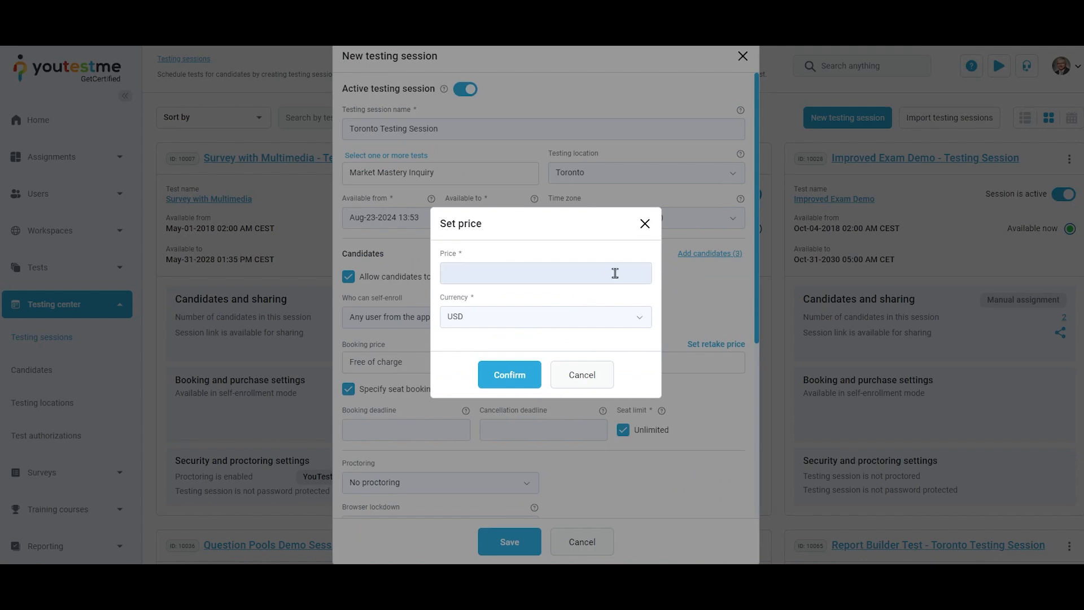
text(50)
click(618, 315)
click(523, 392)
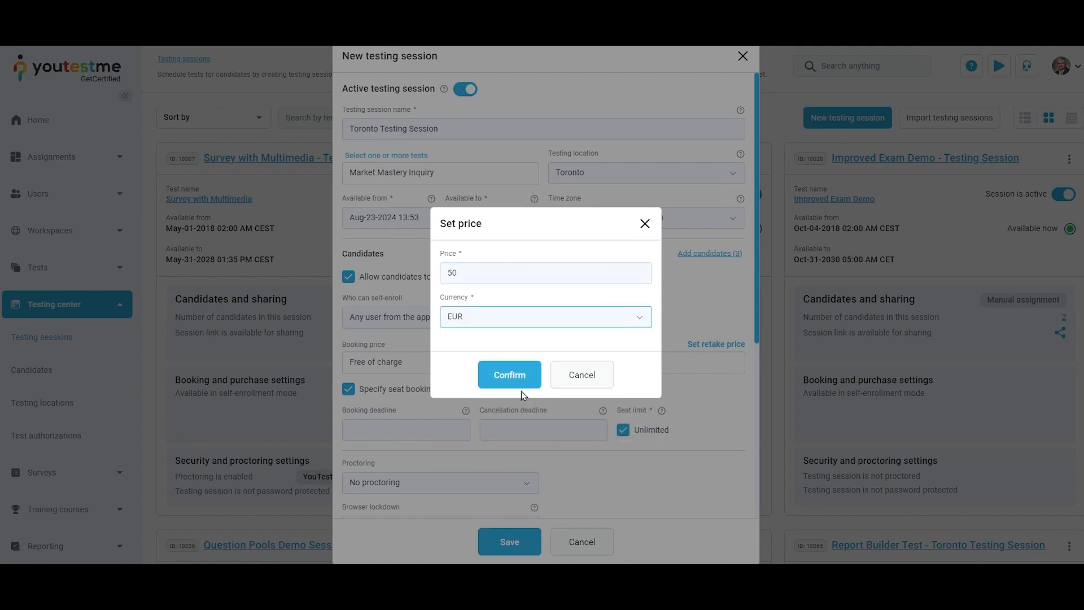
click(508, 379)
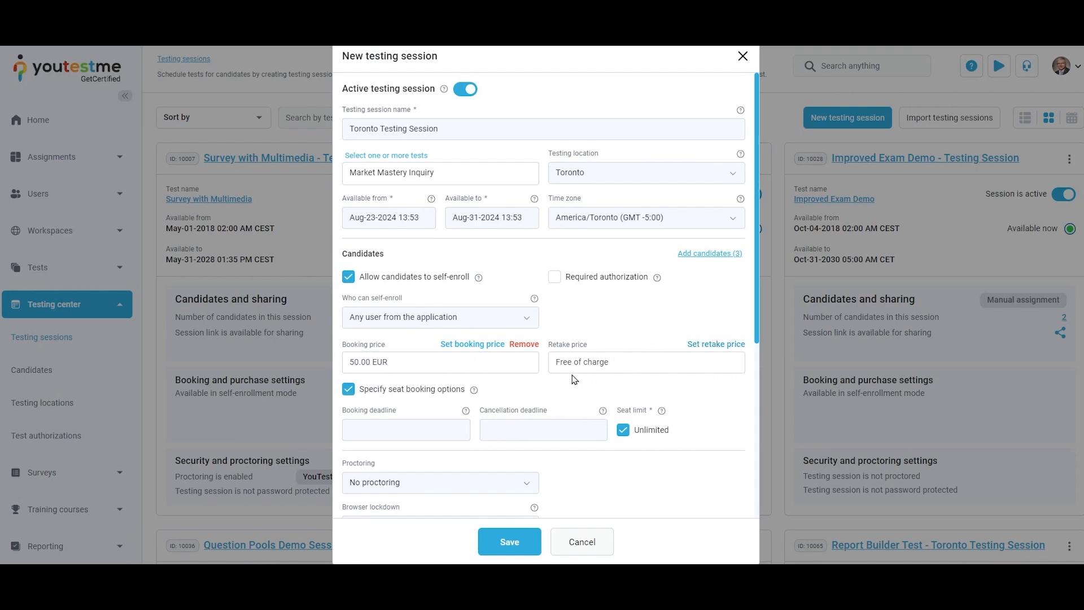
- Set both the booking deadline and the cancellation deadline to Aug-31-2024 14:00
click(409, 431)
click(476, 349)
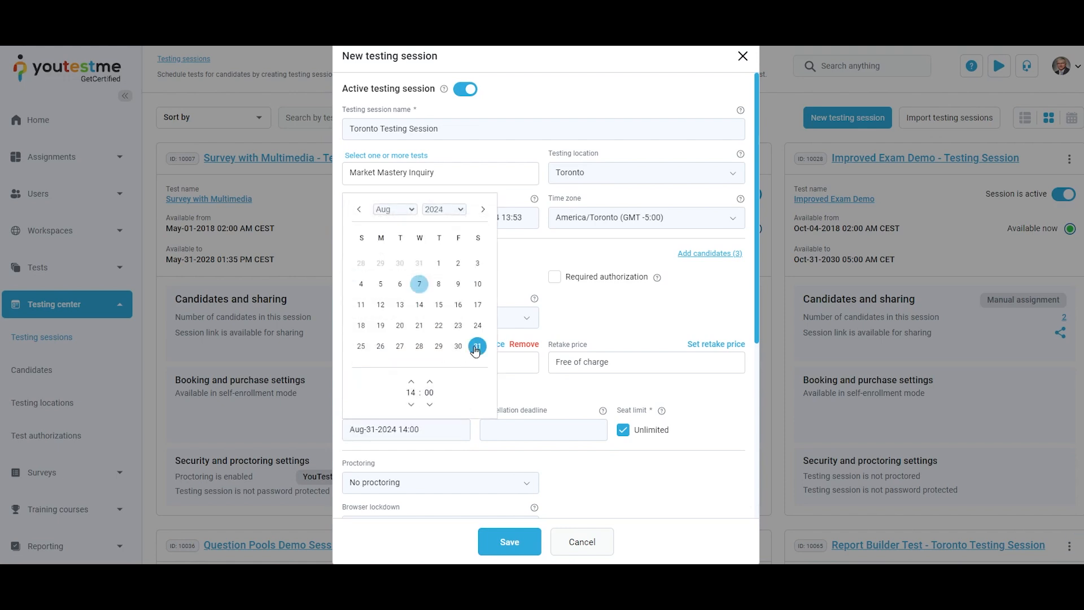
click(583, 433)
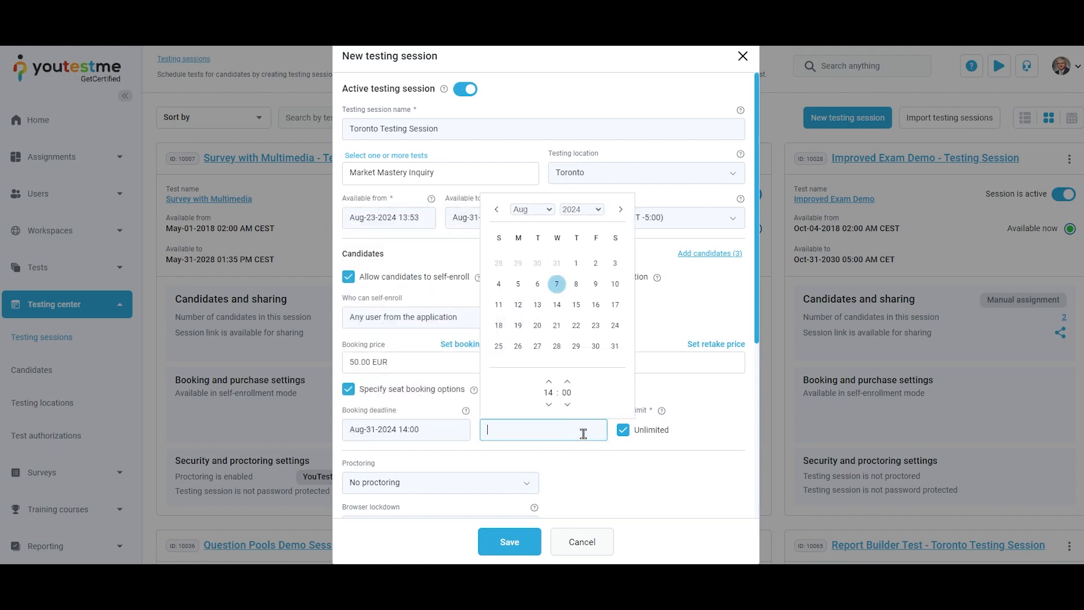
click(615, 346)
click(685, 408)
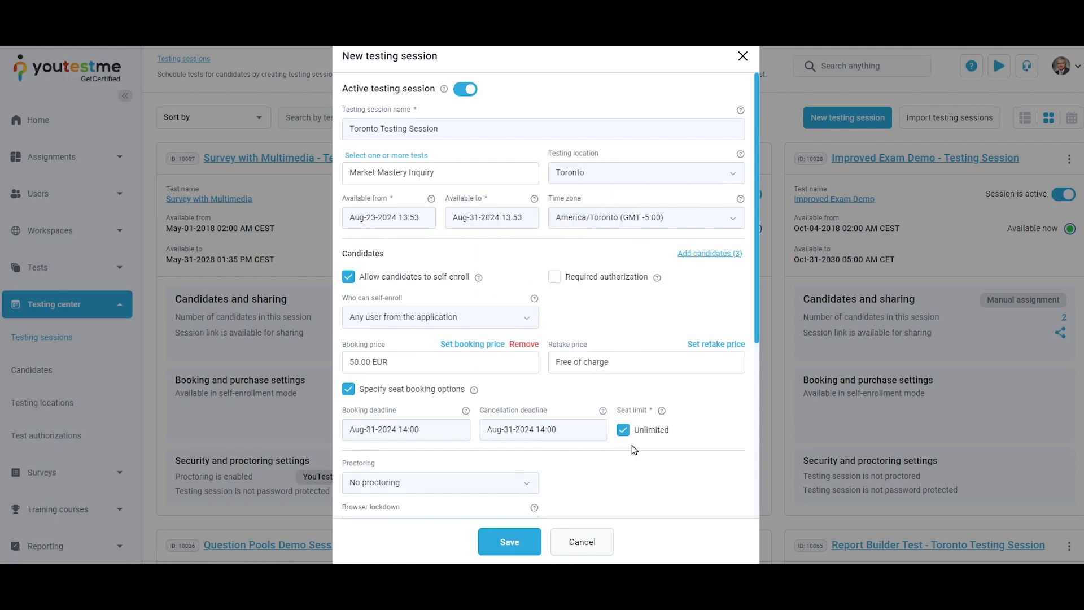
- Replace the unlimited seats with a seat limit of 20 and require authorization for candidates
click(623, 430)
click(558, 280)
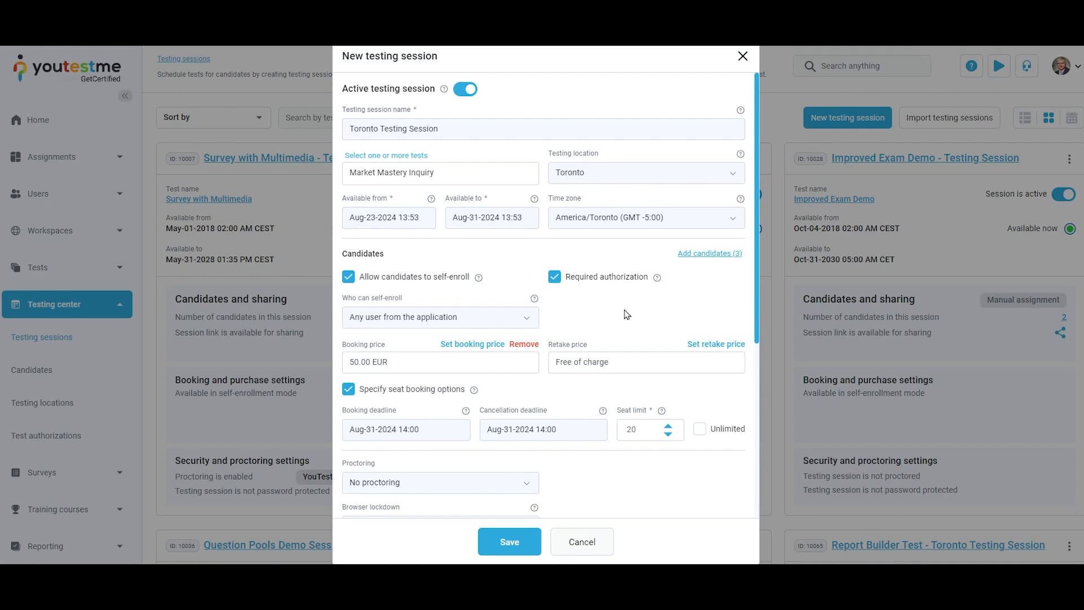
- Set proctoring to AI professional proctoring with the YouTestMe Proctoring - AI settings configuration
scroll(626, 315, down, 3)
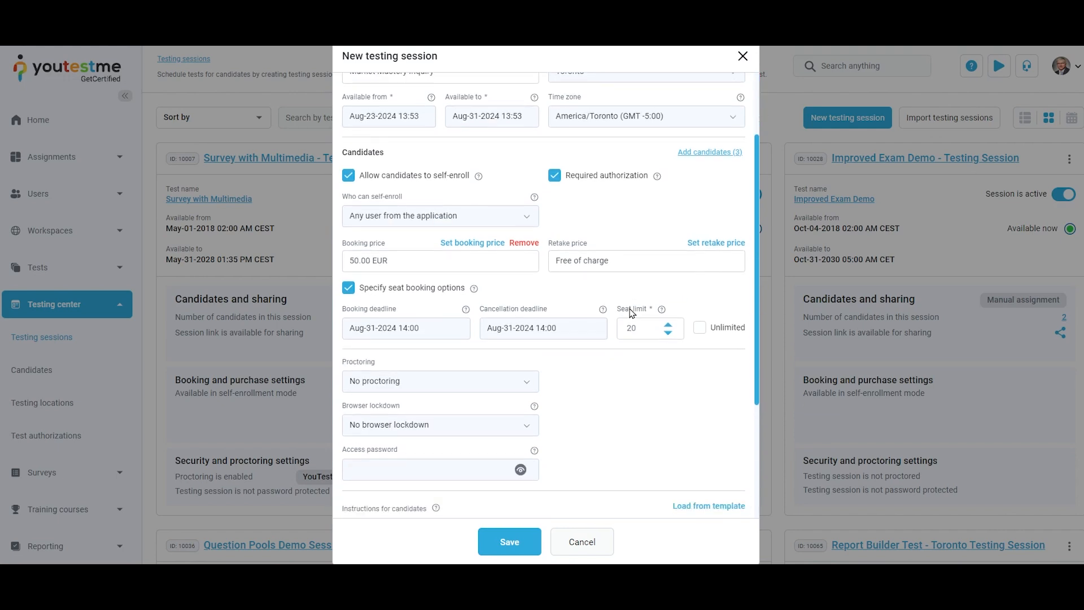
click(533, 320)
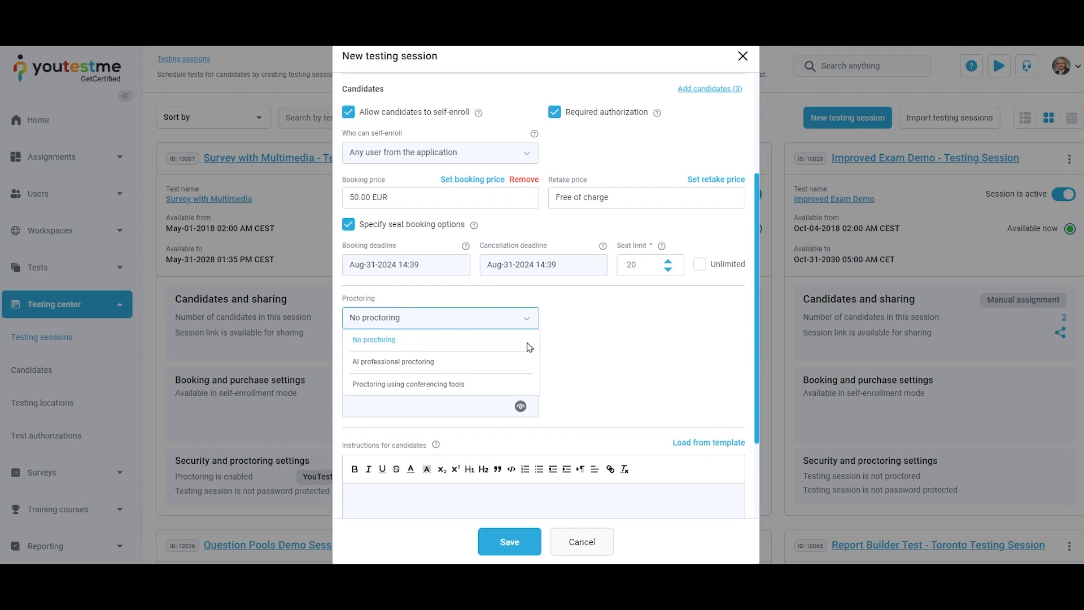
click(499, 362)
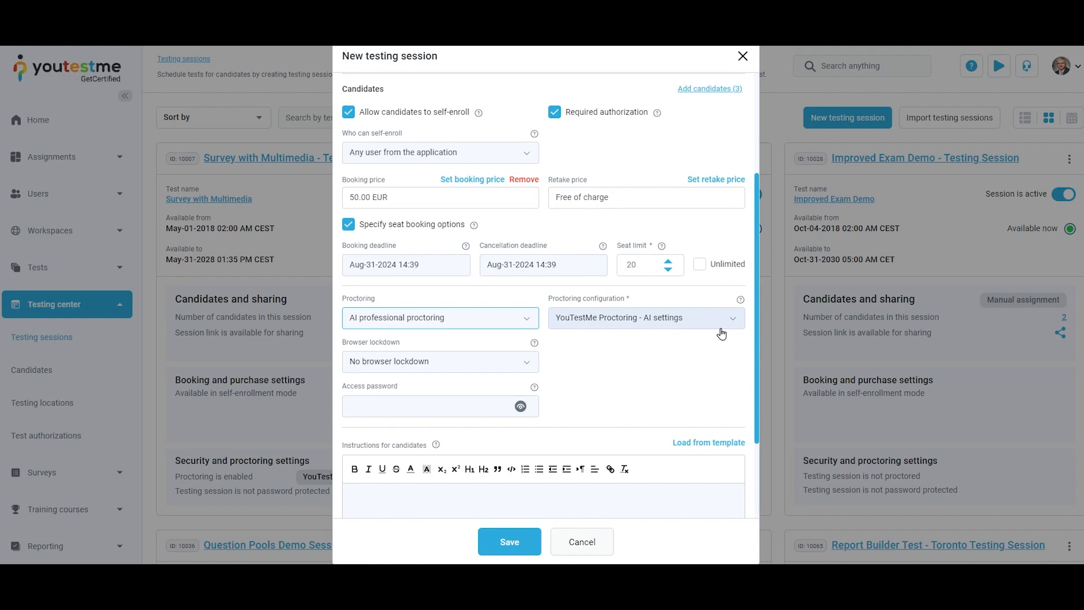
click(722, 332)
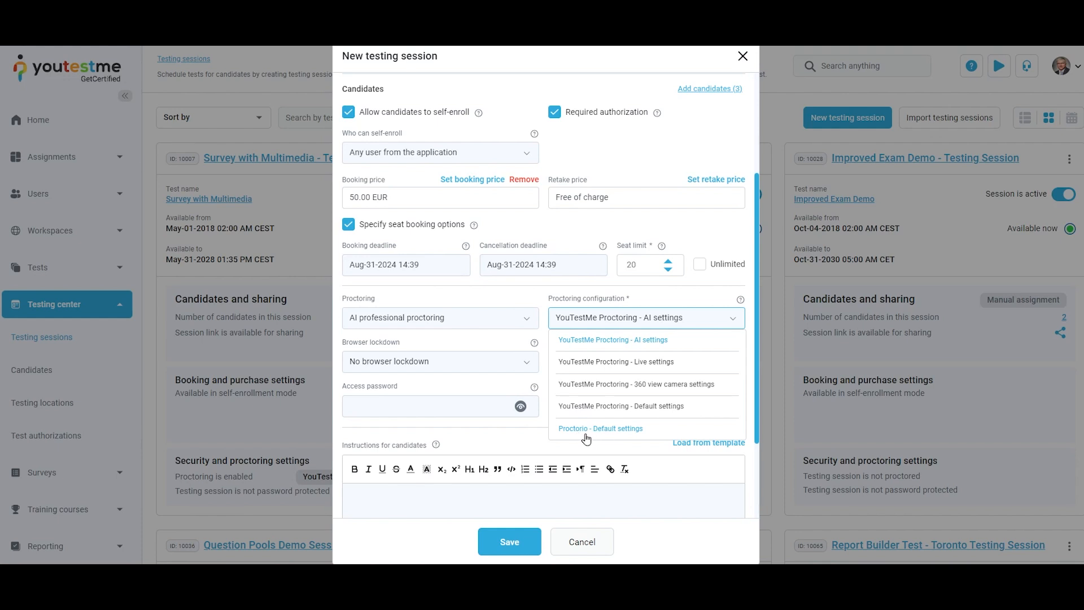
click(719, 318)
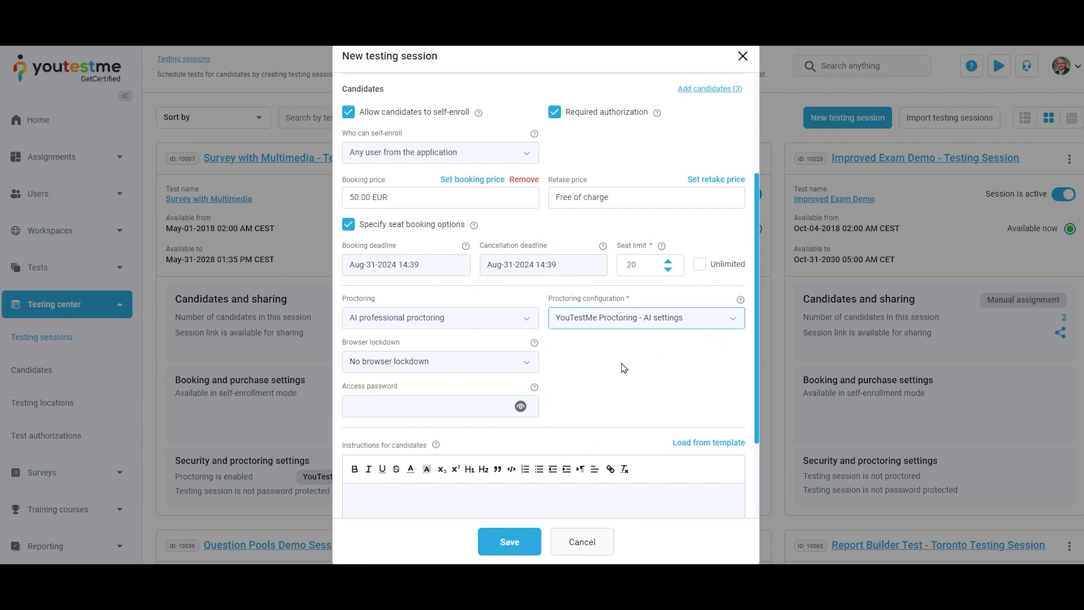
click(520, 317)
click(473, 384)
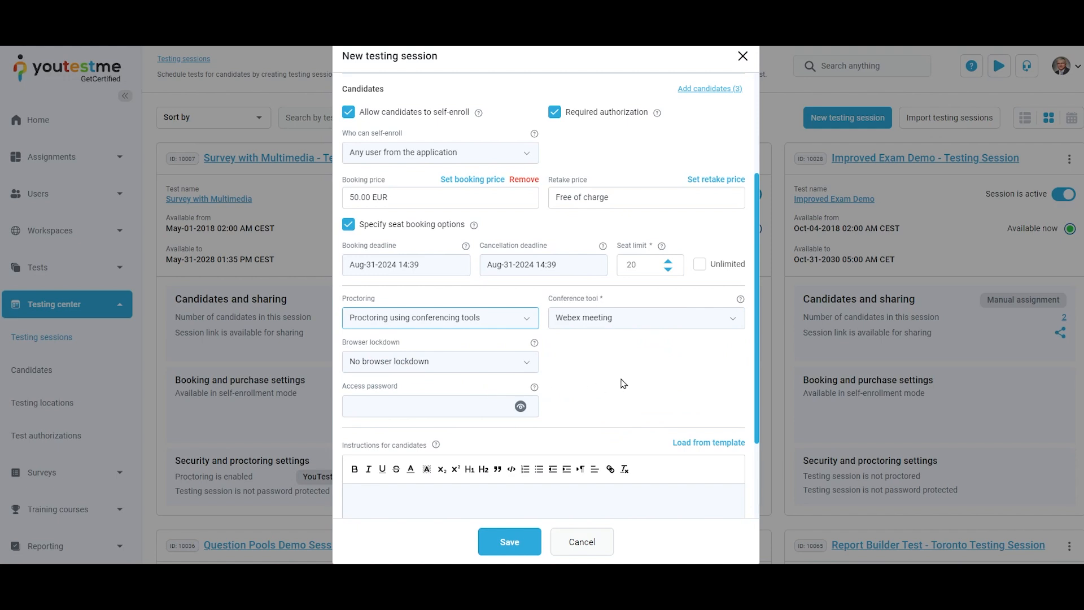
click(693, 326)
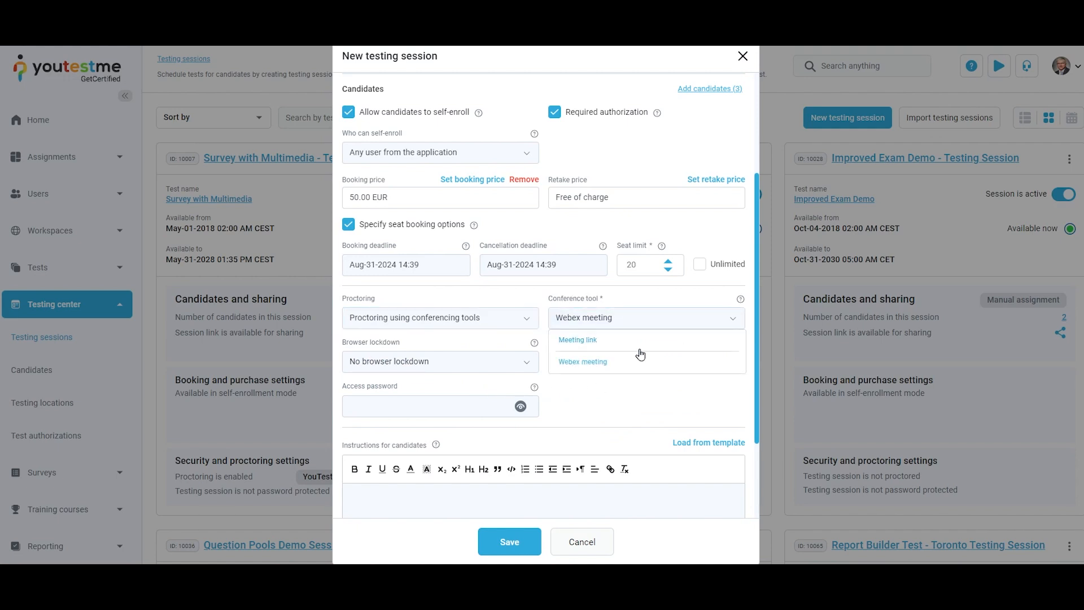
click(640, 350)
click(642, 356)
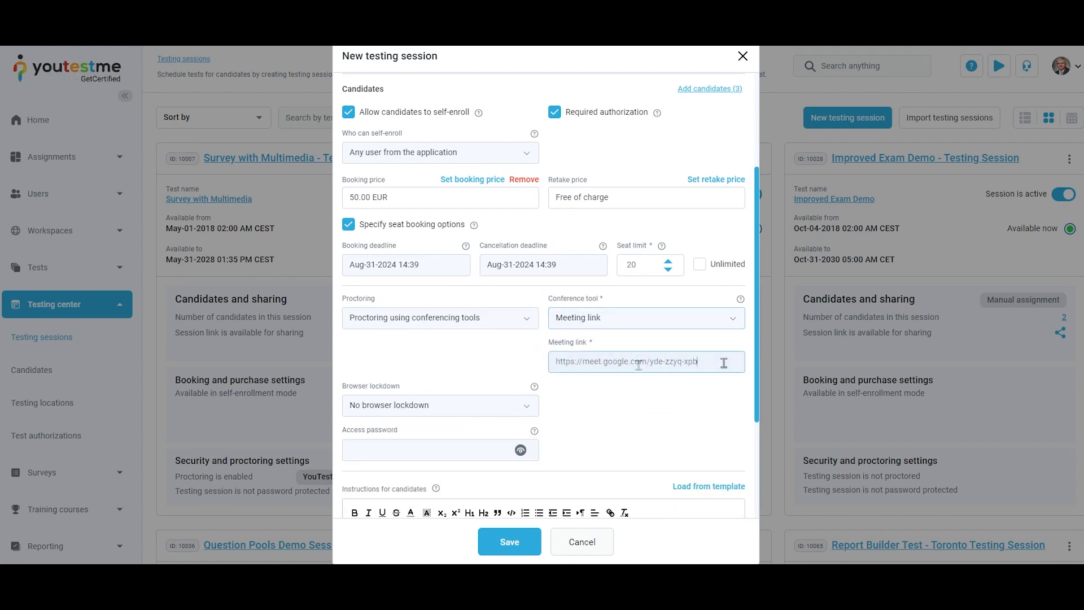
text(https://meet.google.com/yde-zzyq-xpb)
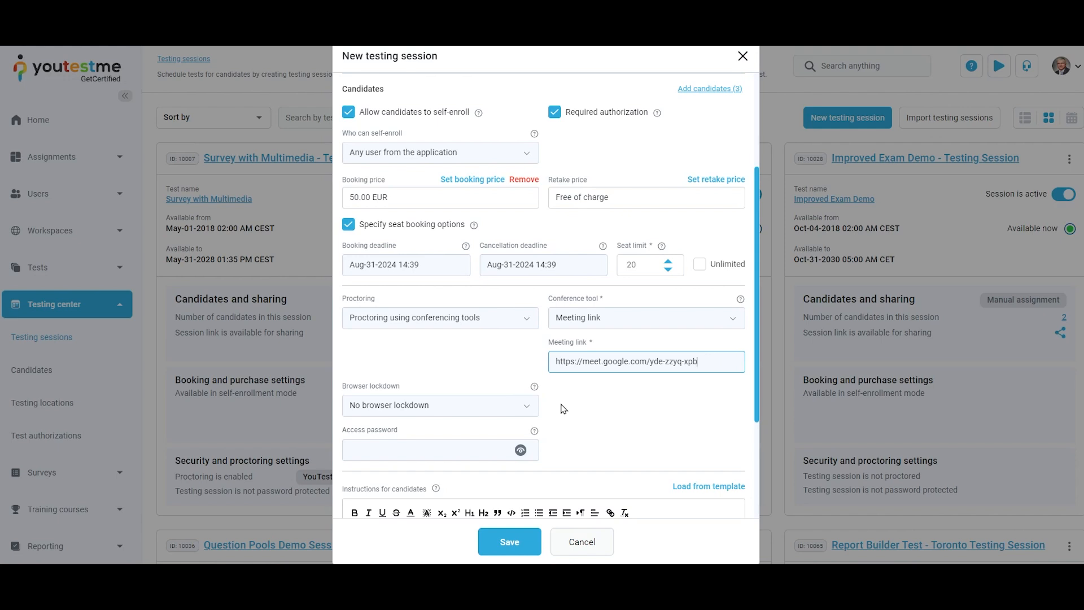
click(530, 406)
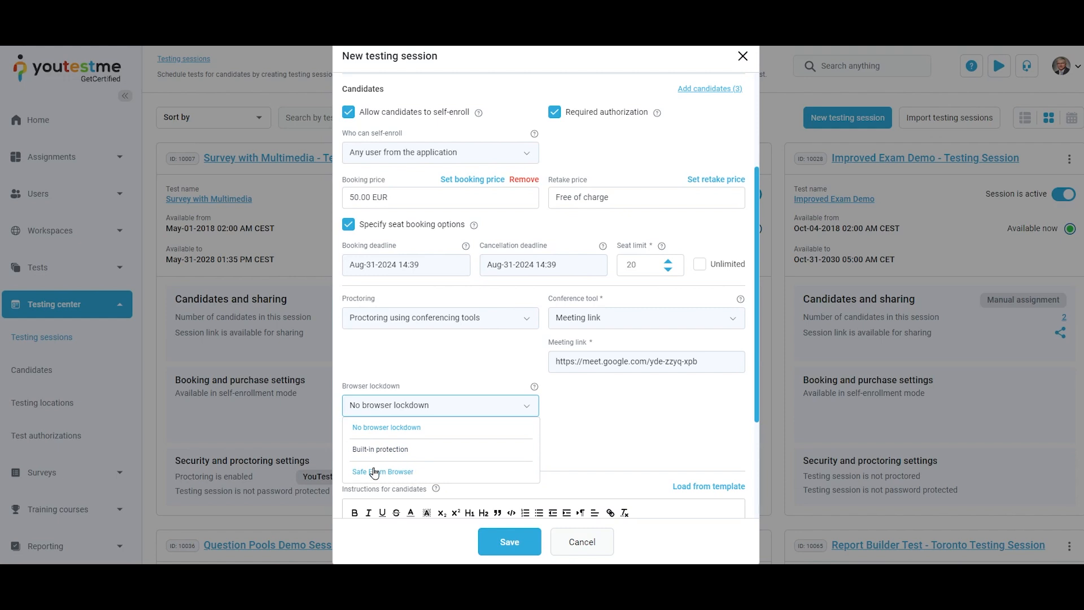
click(409, 473)
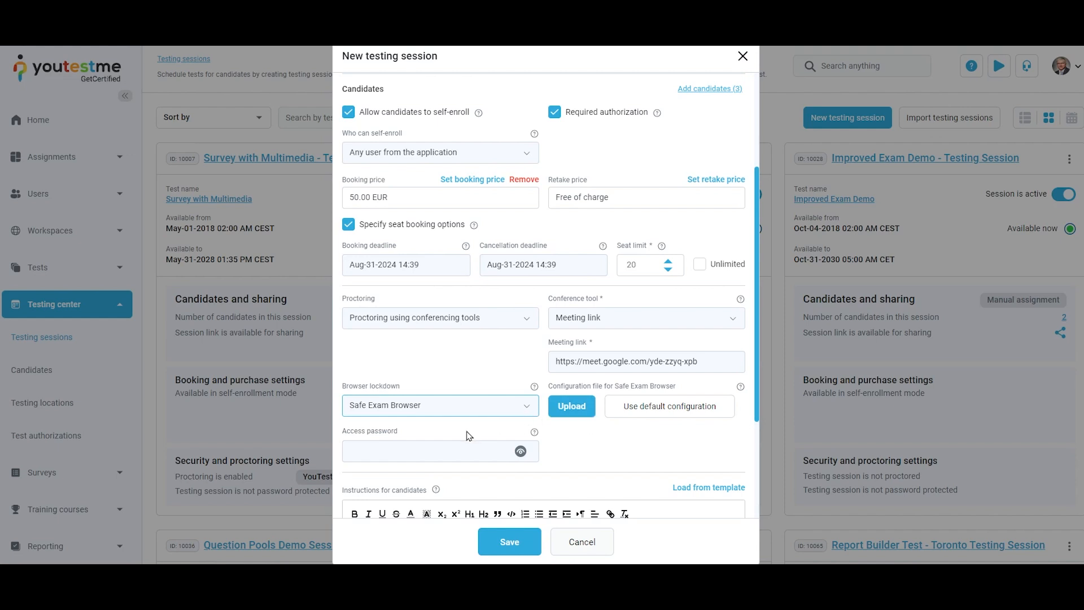
- Enter the access password for the new testing session
click(466, 449)
key(ctrl+v)
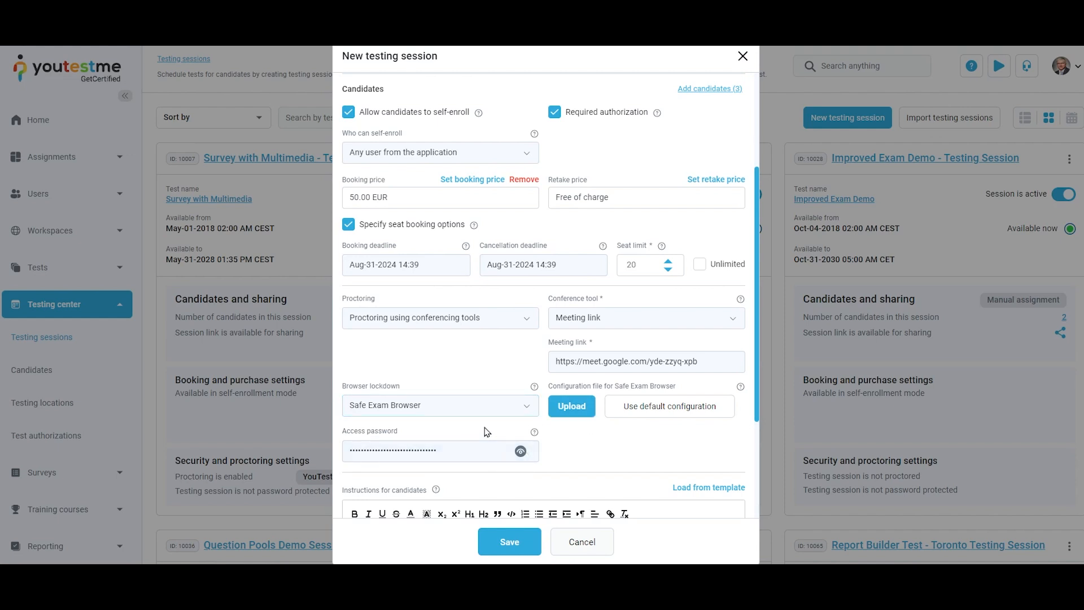
- Review the instructions for candidates from the Preparation section through the Answer Submission section
scroll(592, 445, down, 3)
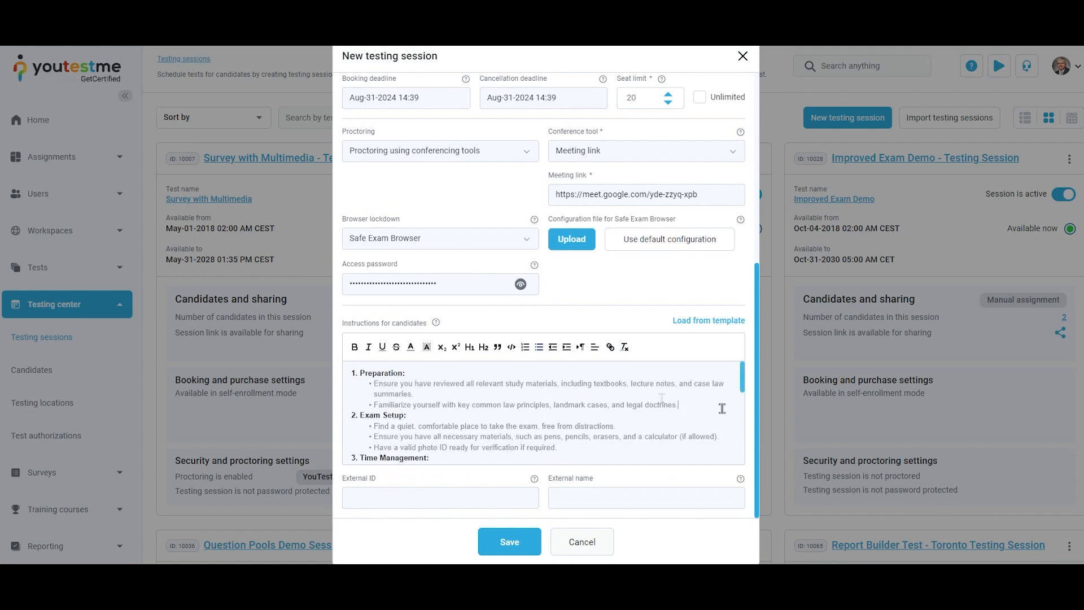
scroll(722, 408, down, 4)
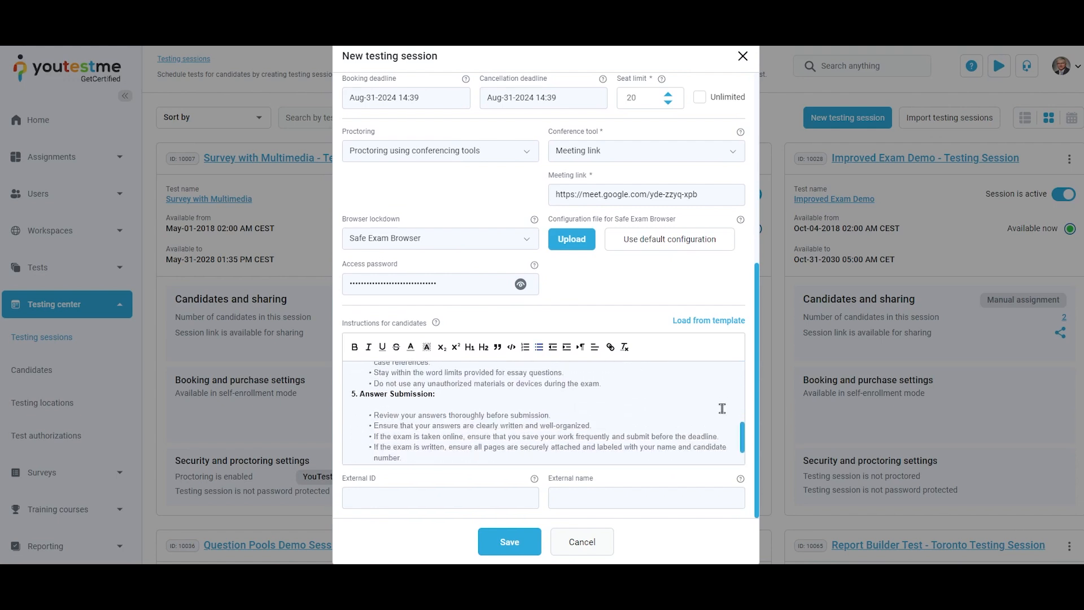
scroll(722, 408, down, 2)
scroll(722, 408, up, 6)
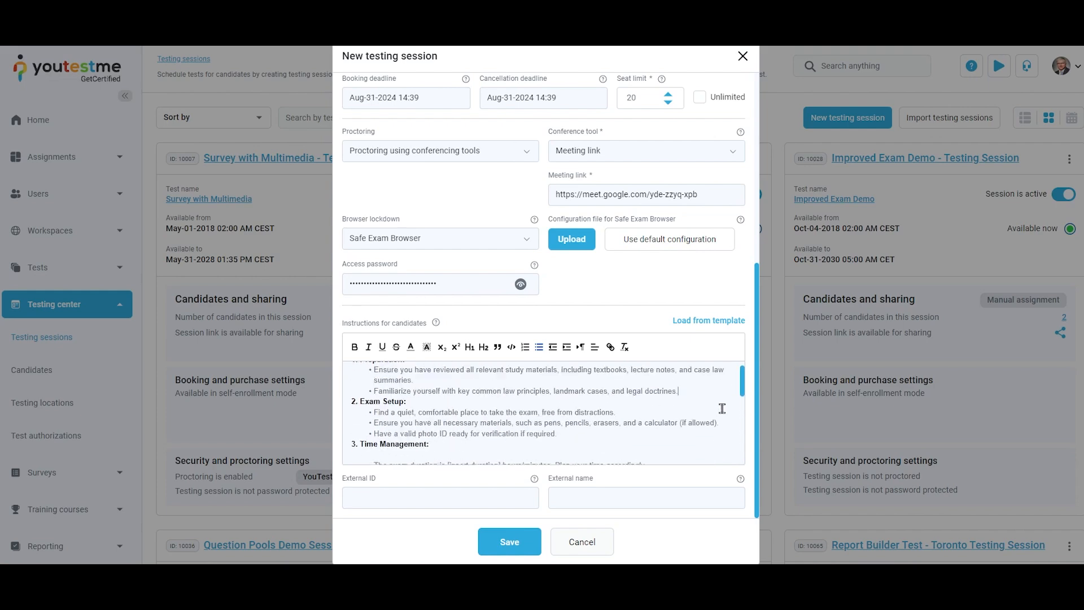
click(696, 320)
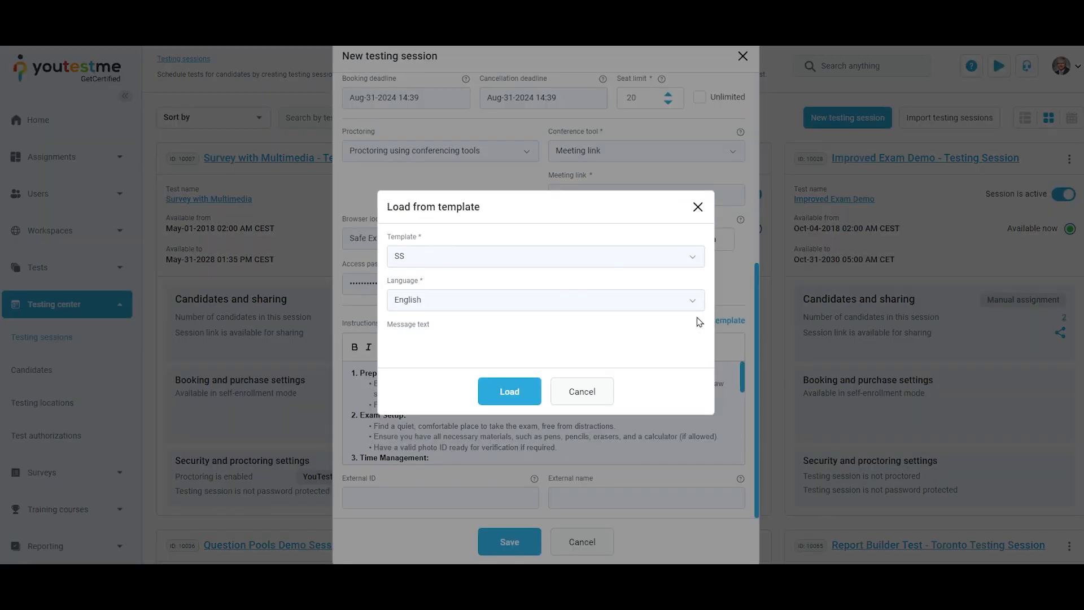
click(691, 194)
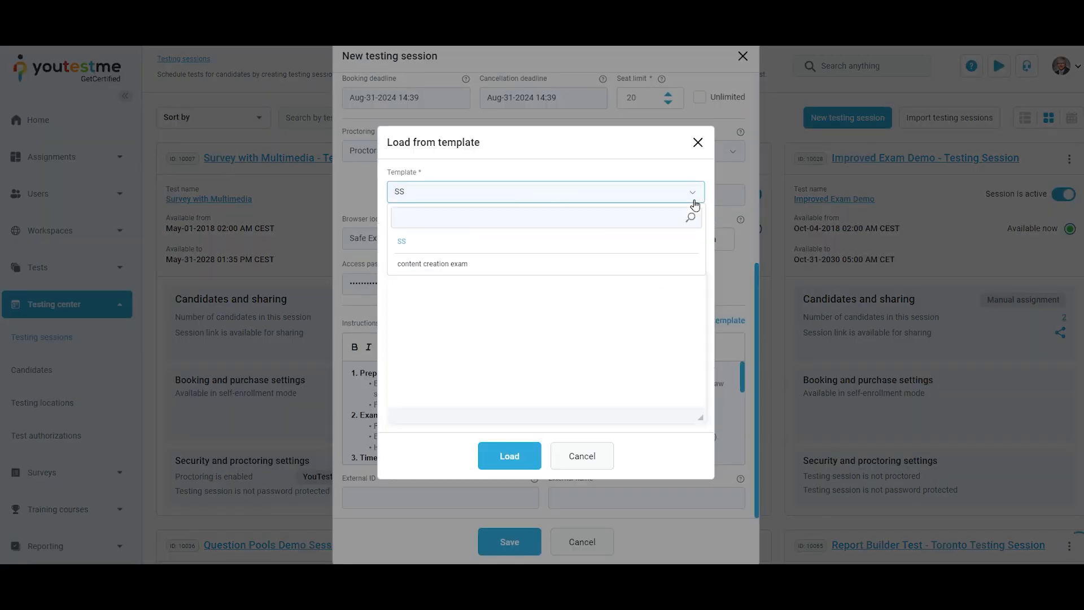
click(664, 264)
click(683, 247)
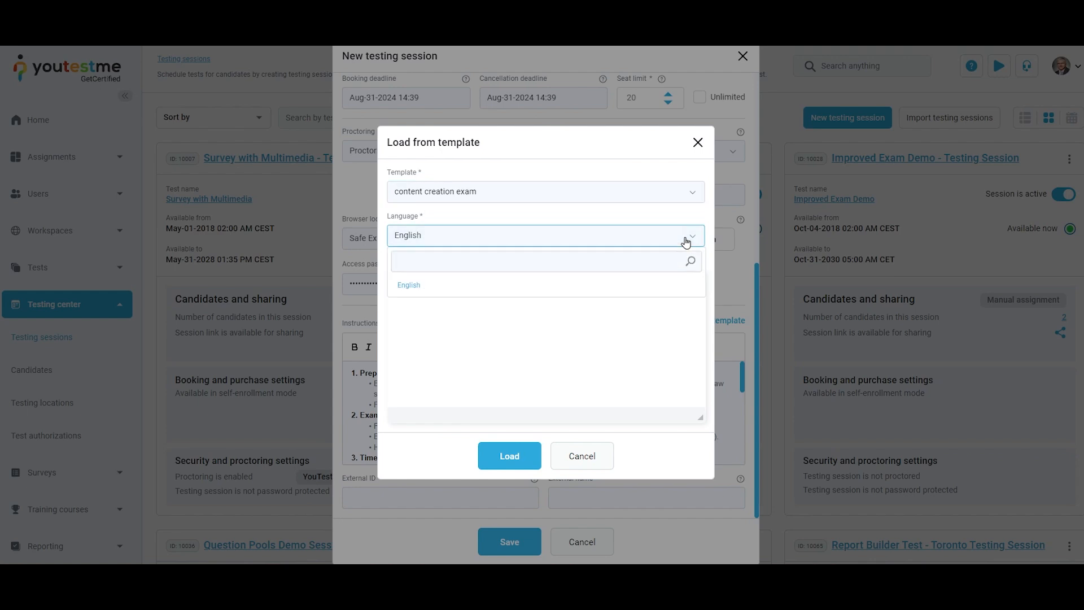
click(670, 283)
click(598, 456)
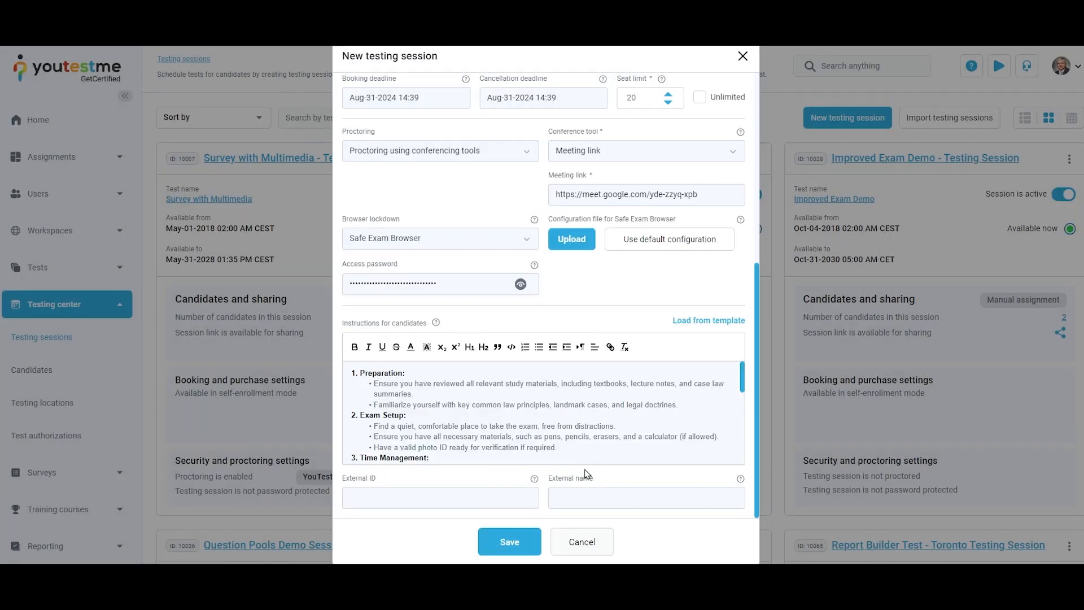
- Set the external ID to 1000003 and the external name to "Extrenal Name", and save the testing session
click(500, 497)
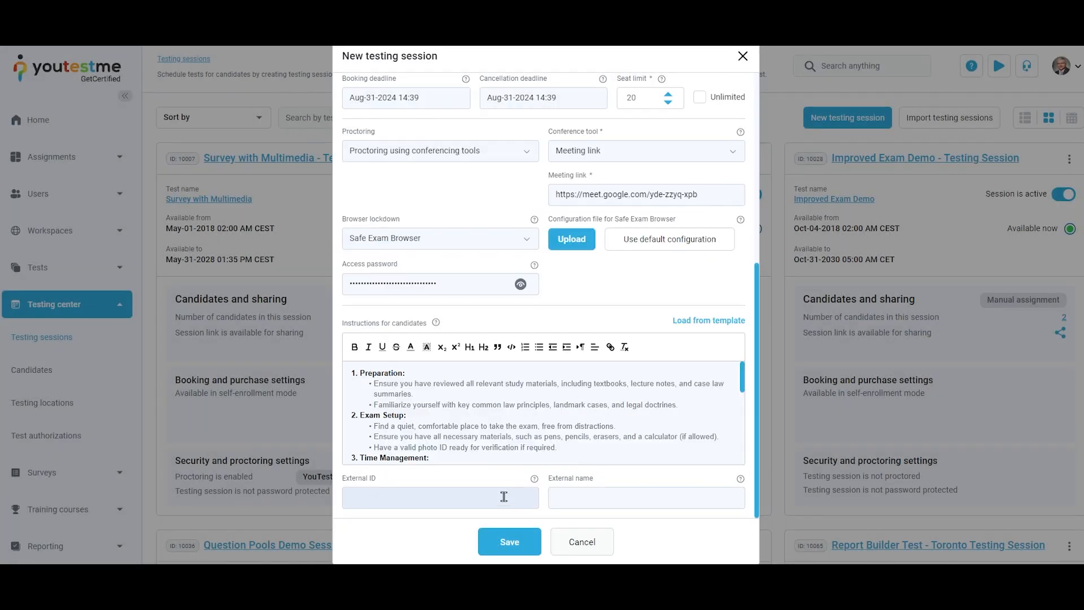
text(1000003)
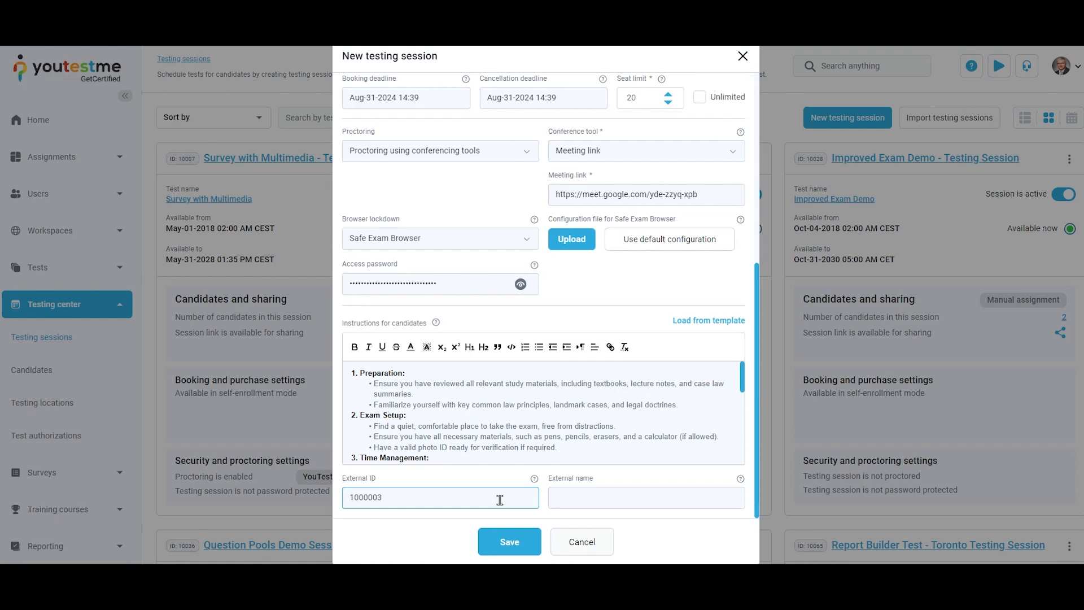
click(720, 498)
text(Extrenal Name)
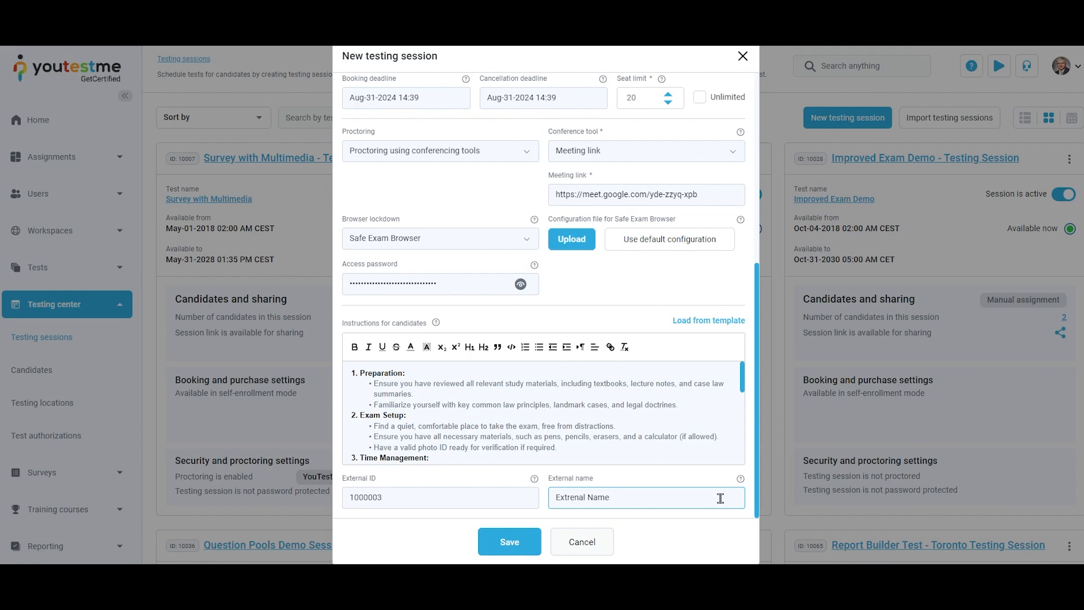
click(523, 544)
click(514, 381)
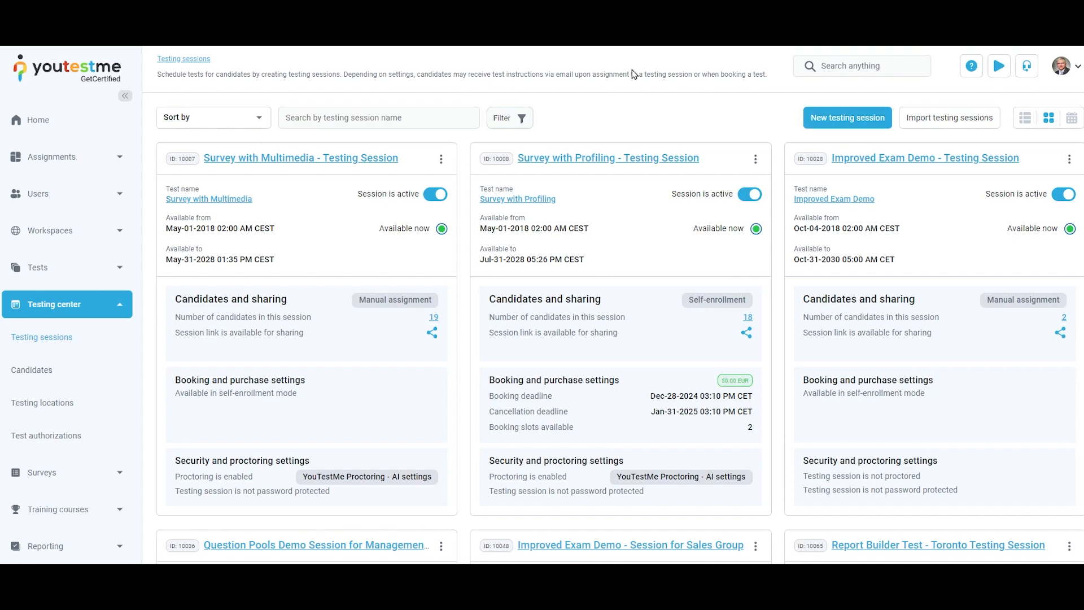
- Search the testing sessions for "Survey with profiling" and switch that session to inactive and back to active
click(460, 117)
text(Survey with profiling)
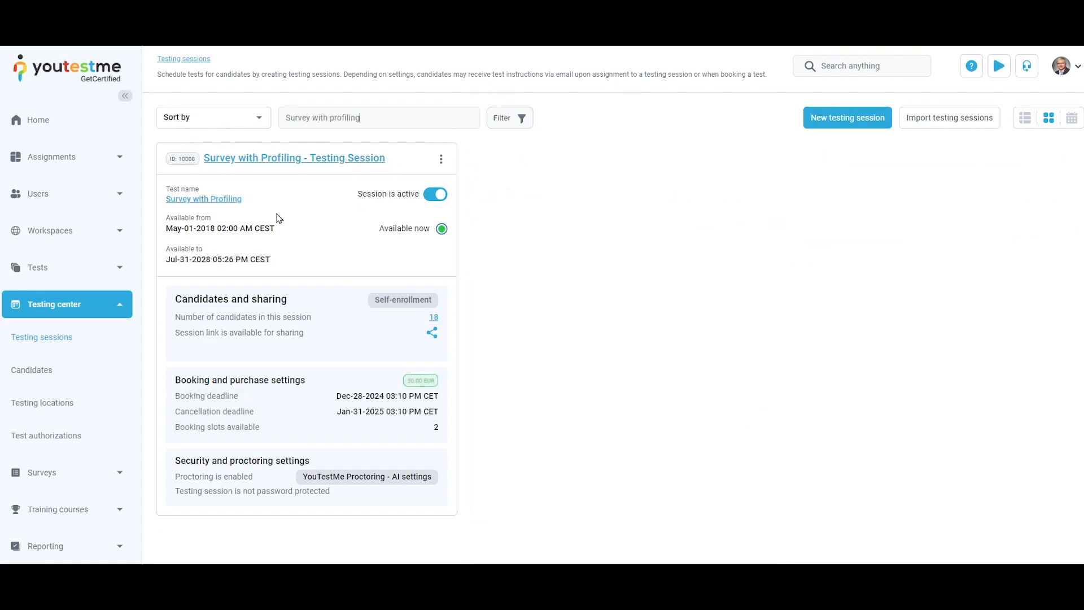
click(430, 197)
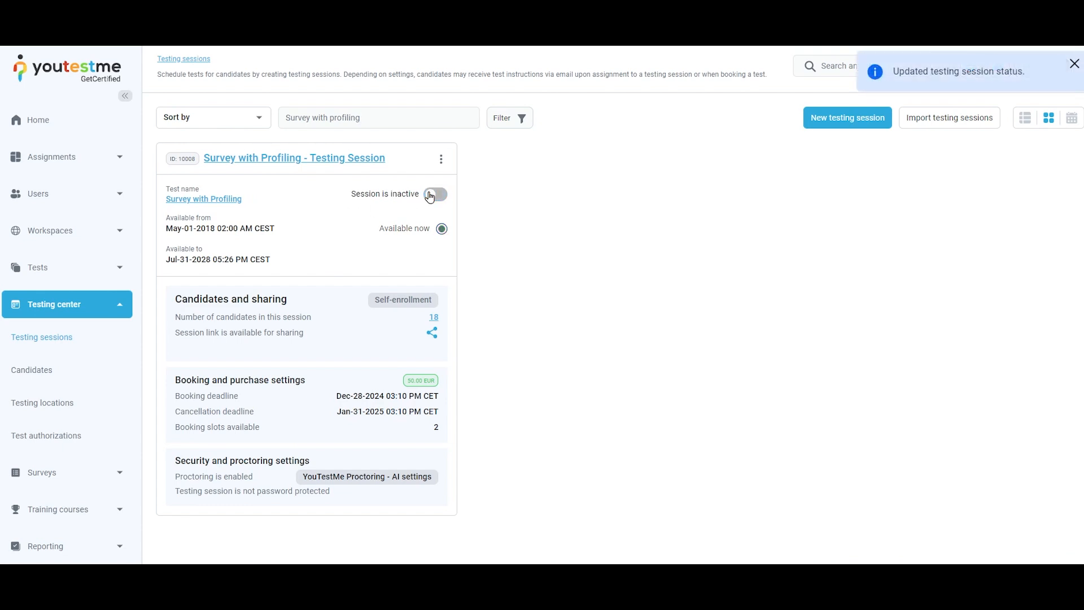
click(429, 197)
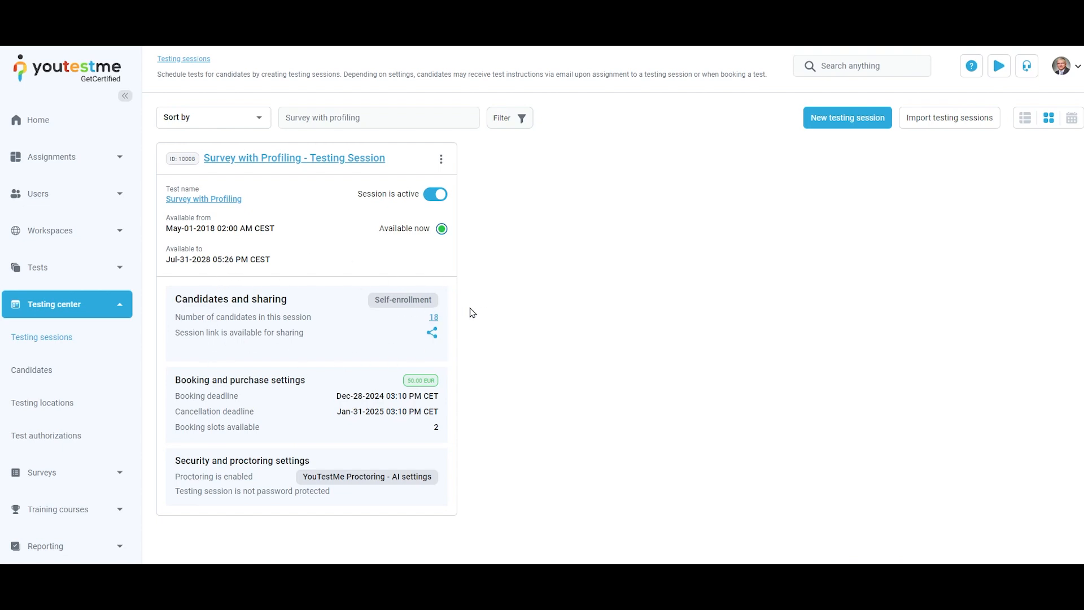
- Enable the direct access link of the Survey with Profiling session, copy it, and disable the link again
click(433, 334)
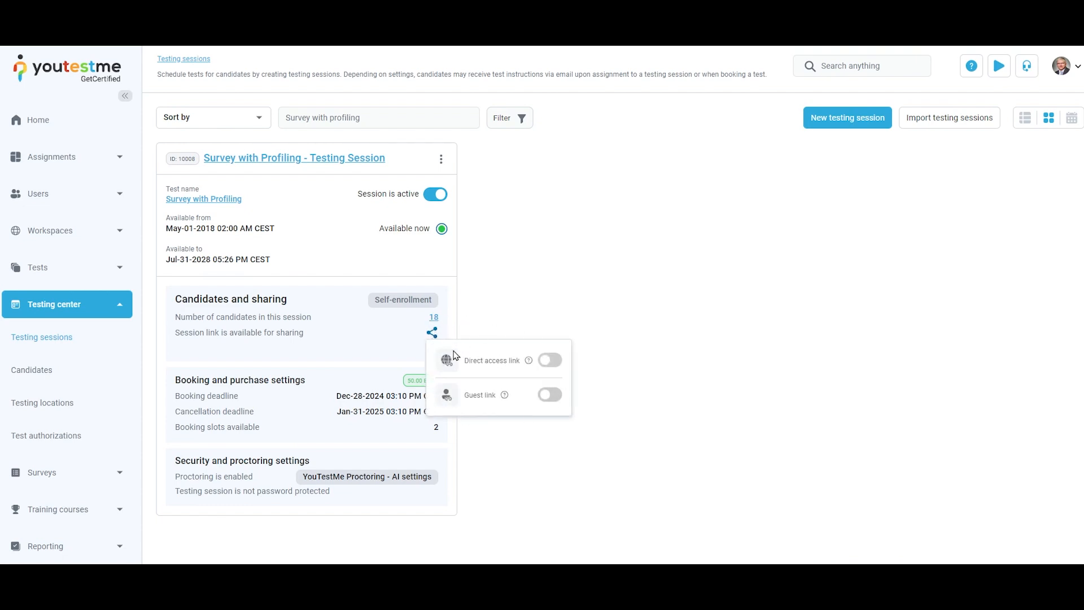
click(550, 360)
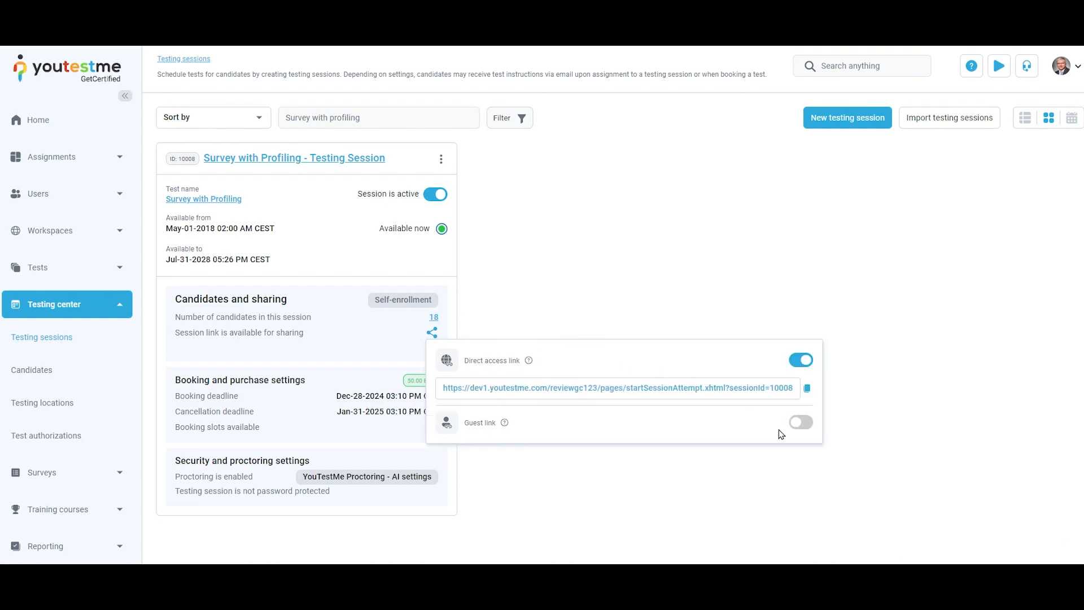
click(808, 389)
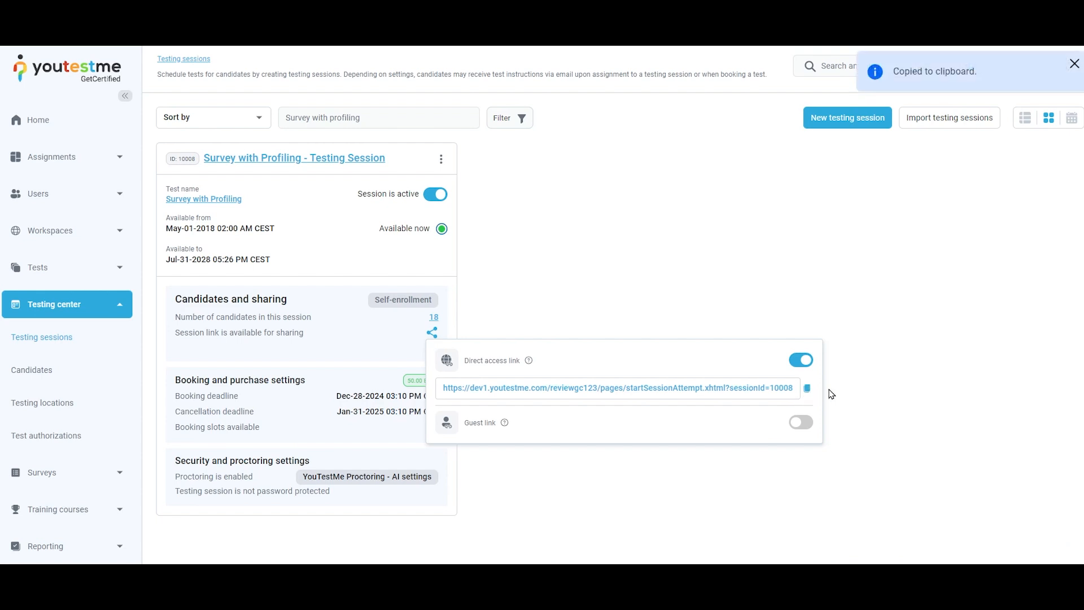
click(804, 365)
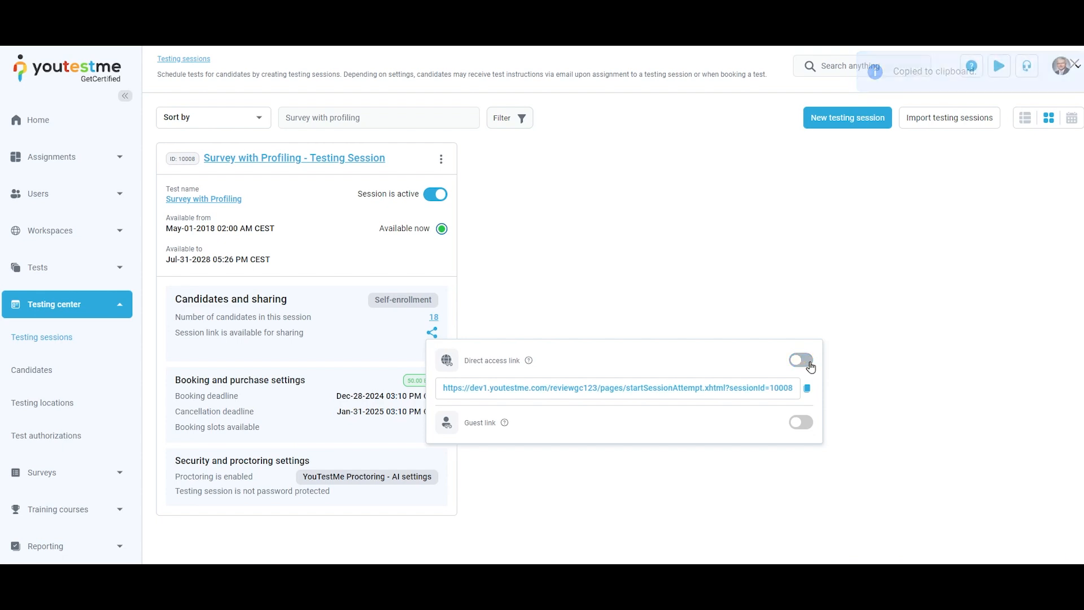
- Enable the guest link of the Survey with Profiling session, copy it, and disable the link again
click(560, 395)
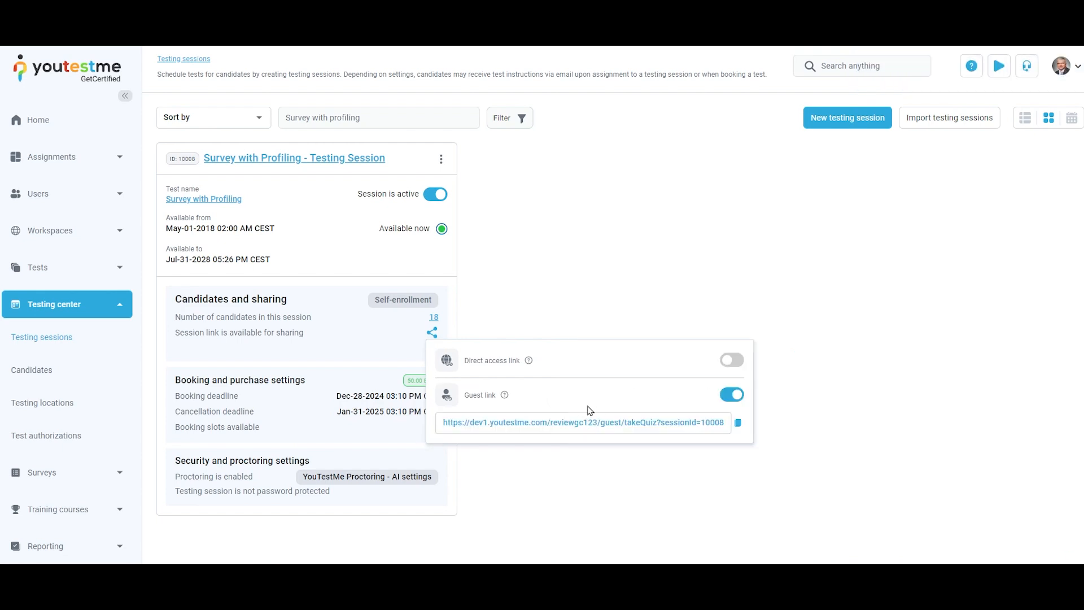
click(739, 423)
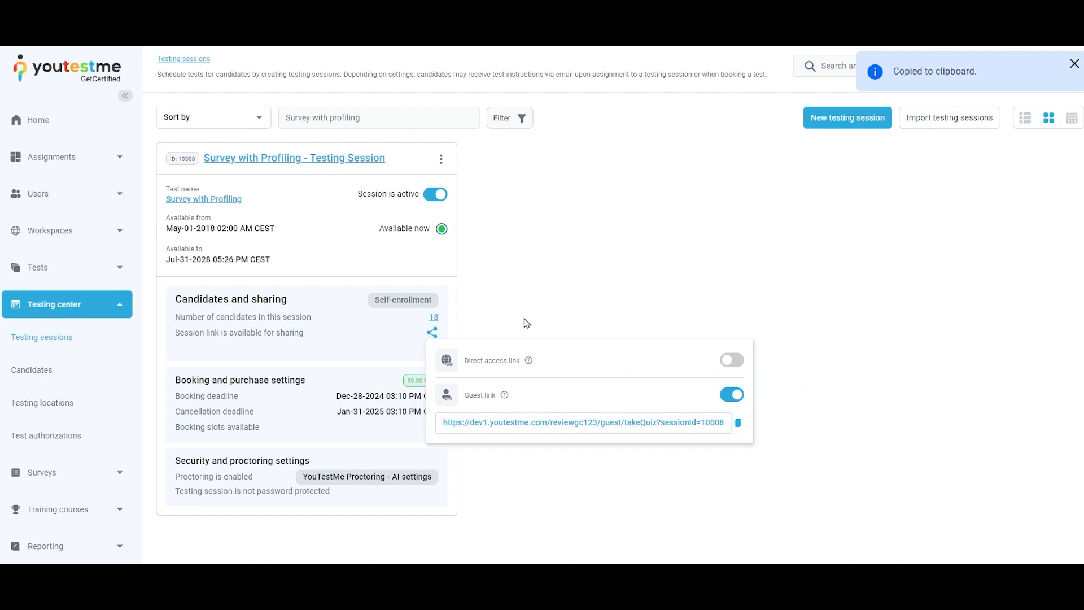
click(732, 394)
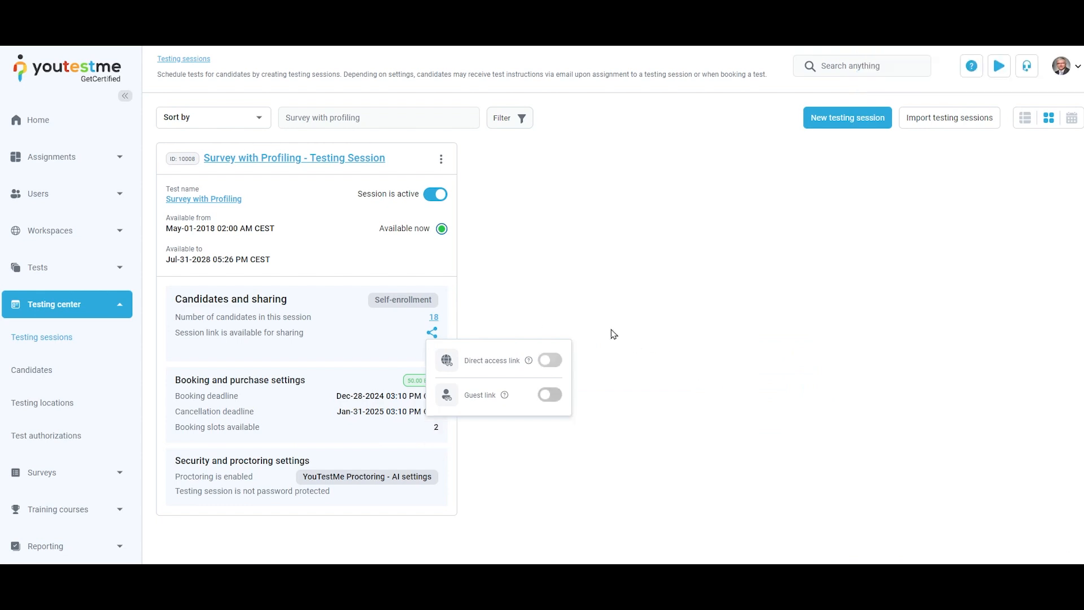
click(531, 302)
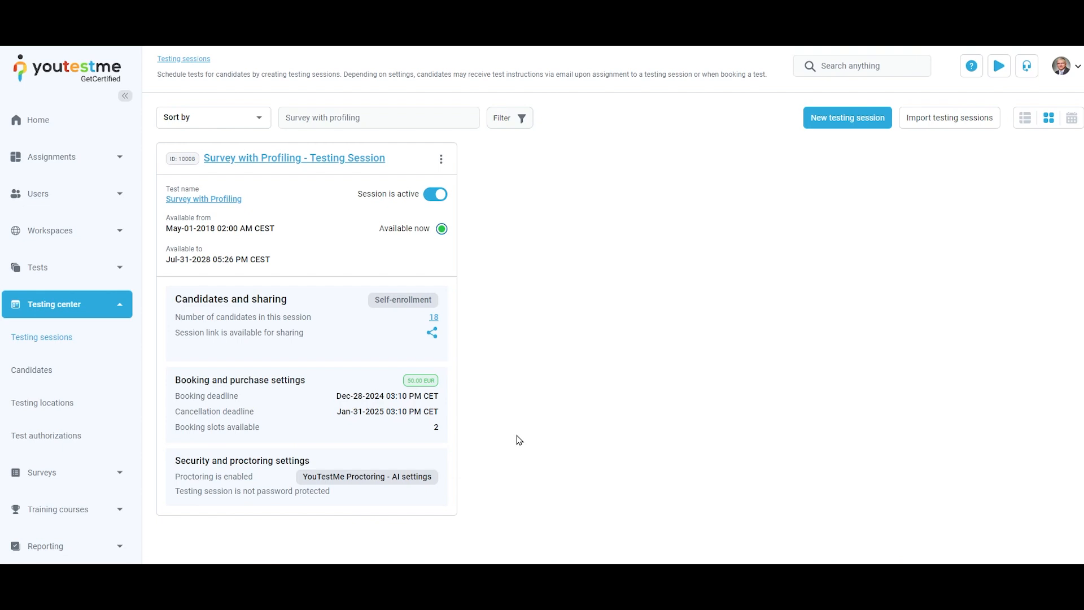
- Examine the Survey with Profiling session's available actions for settings, candidates, administration, sharing and pricing configuration
click(345, 162)
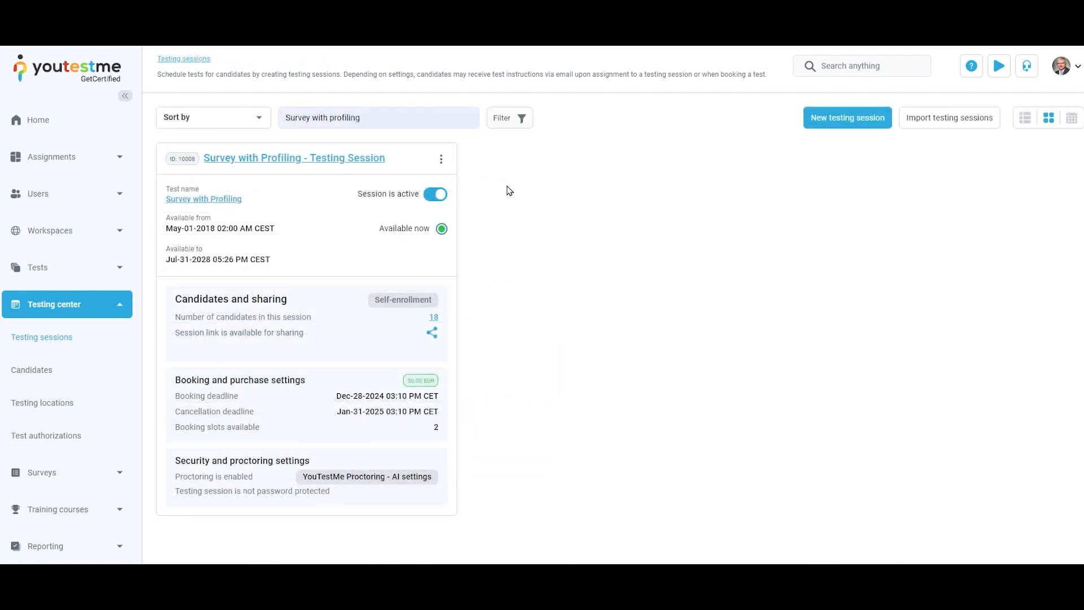
click(442, 160)
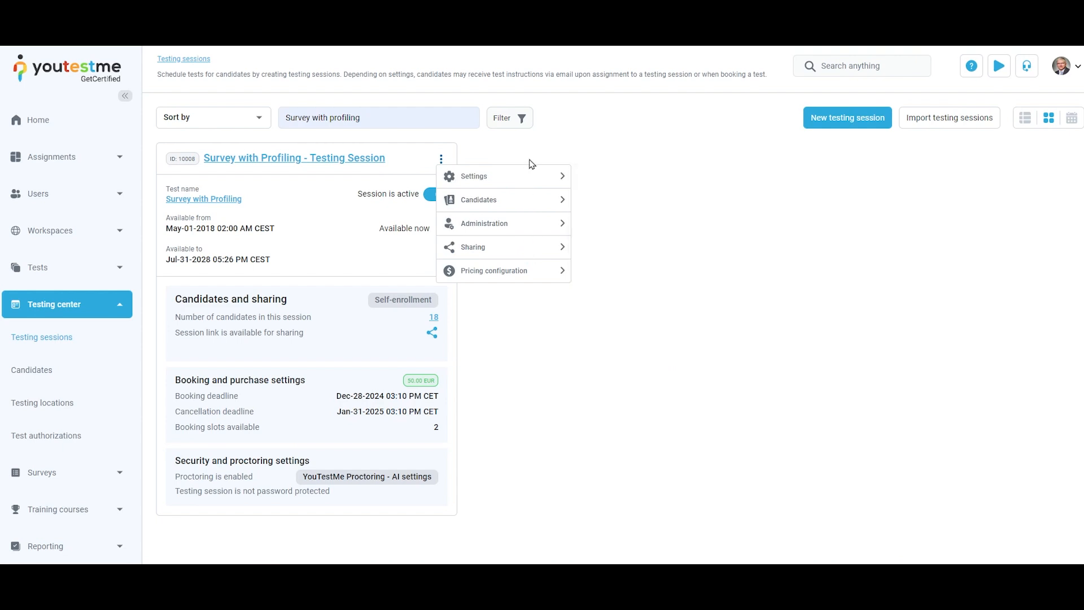
mouse_move(559, 175)
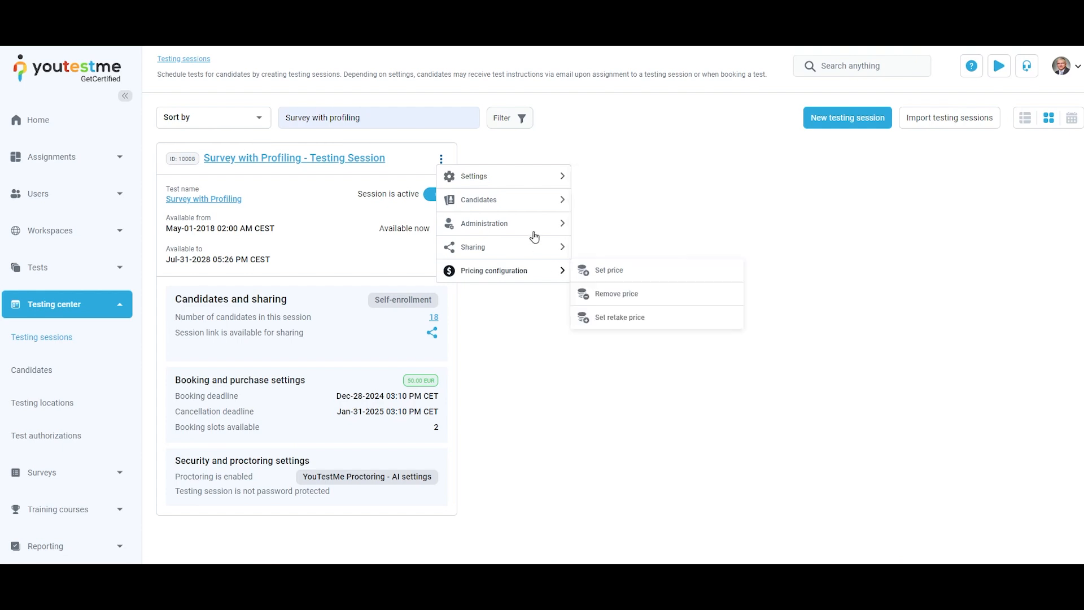
mouse_move(535, 199)
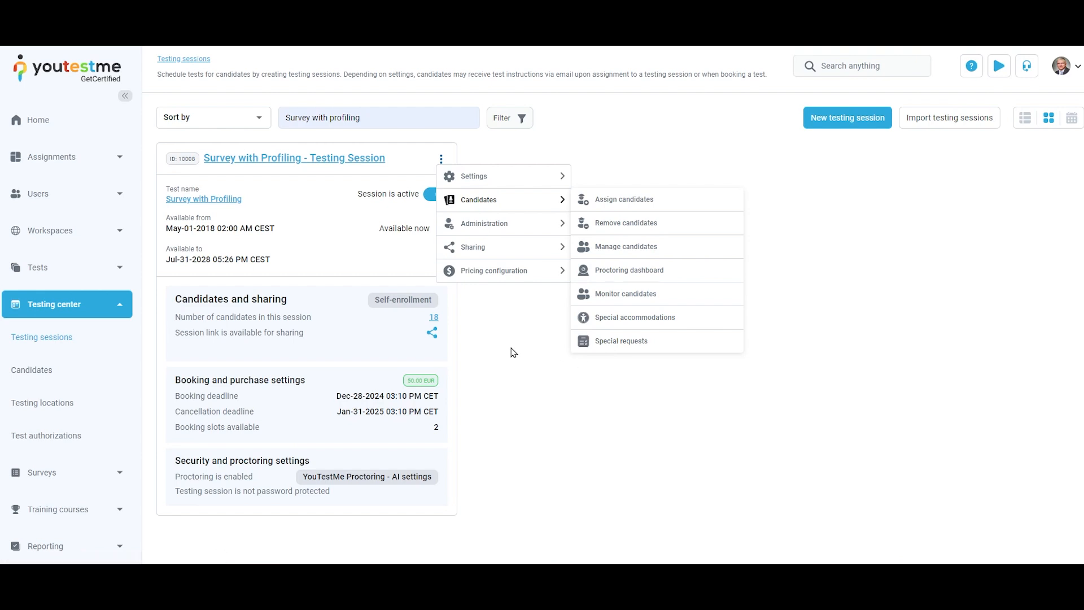
mouse_move(544, 234)
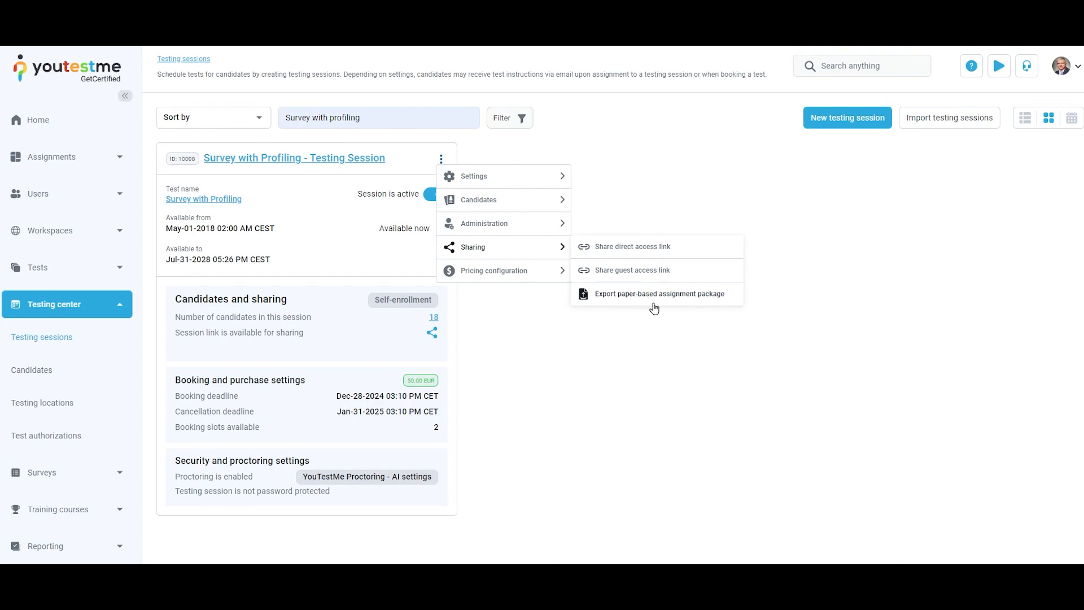
mouse_move(528, 270)
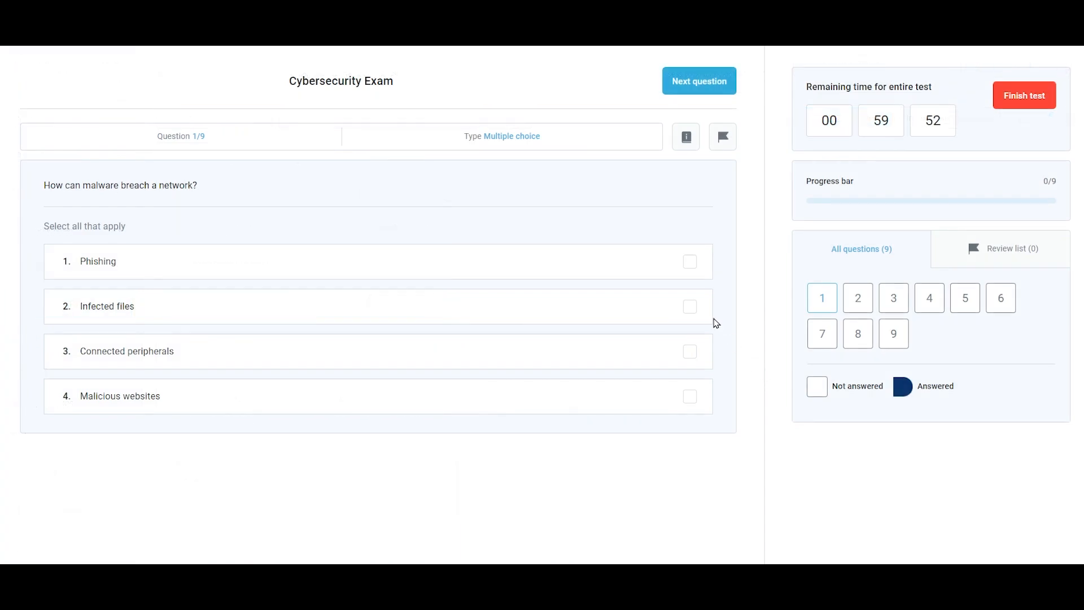
- Answer the Cybersecurity Exam question on how malware breaches a network with Infected files and Malicious websites
click(690, 307)
click(690, 396)
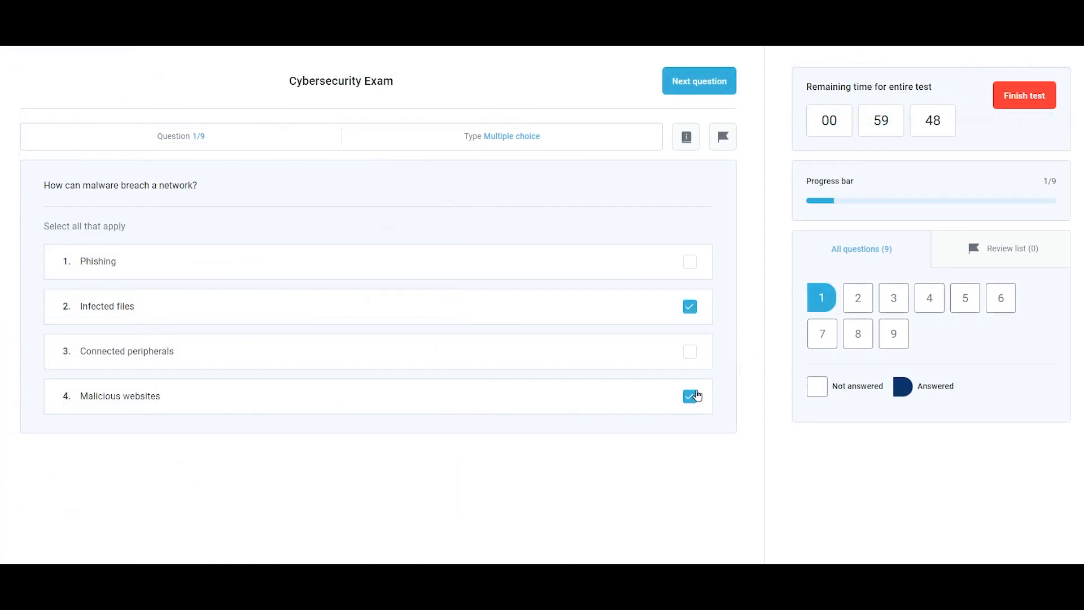